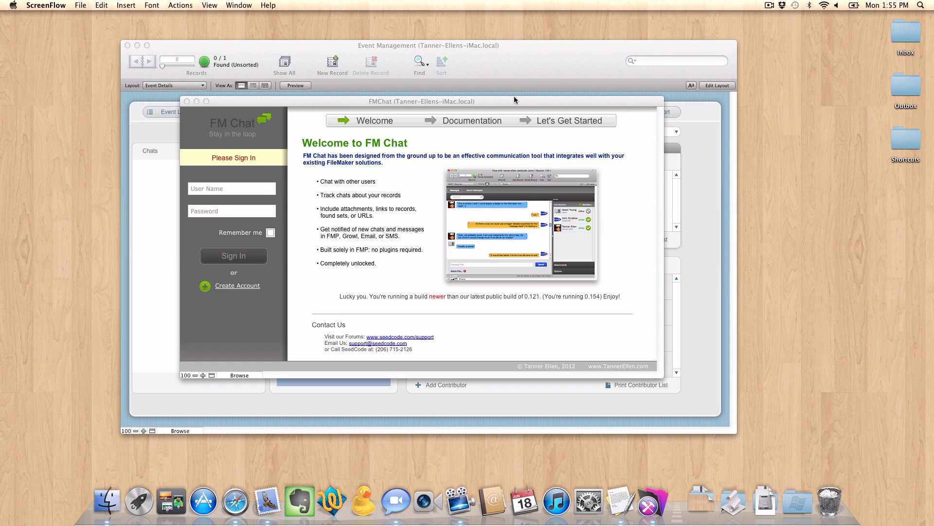
Bring FileMaker Pro Advanced to the front so the FMChat sign-in window shows over Event Management.
click(506, 61)
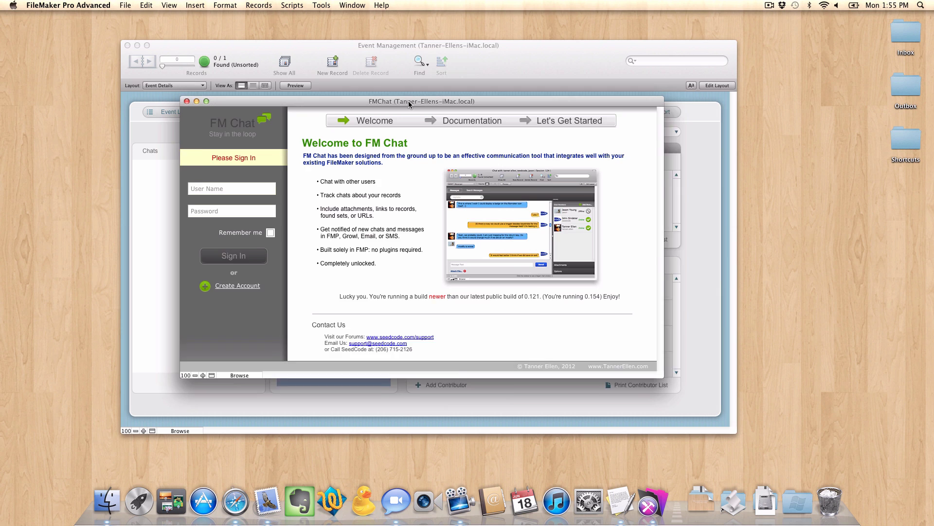
Sign in to FM Chat with the user's user name and password.
drag(408, 103, 422, 94)
click(262, 180)
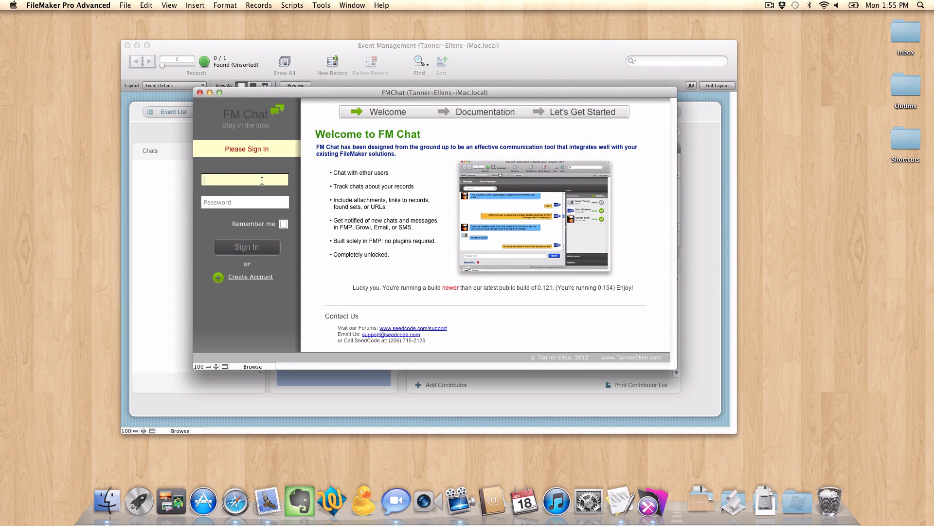
key(Tab)
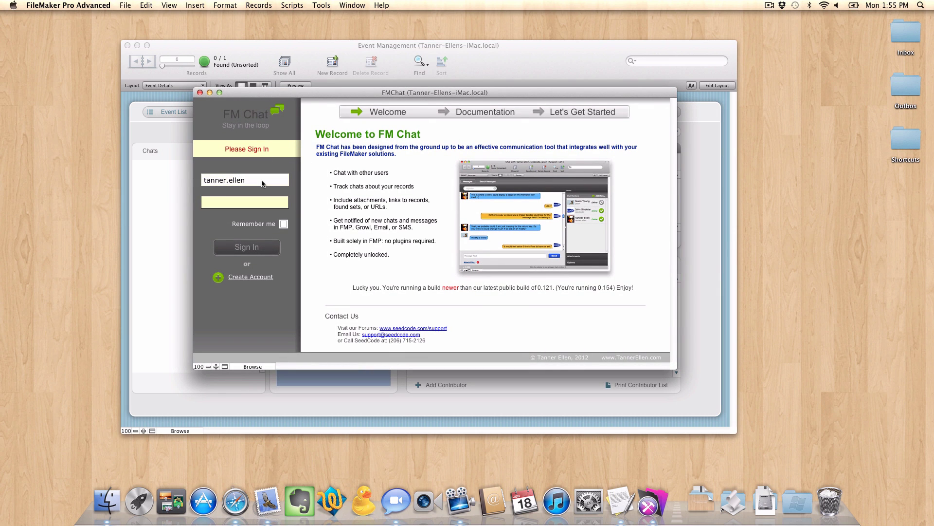
text(••••)
key(Return)
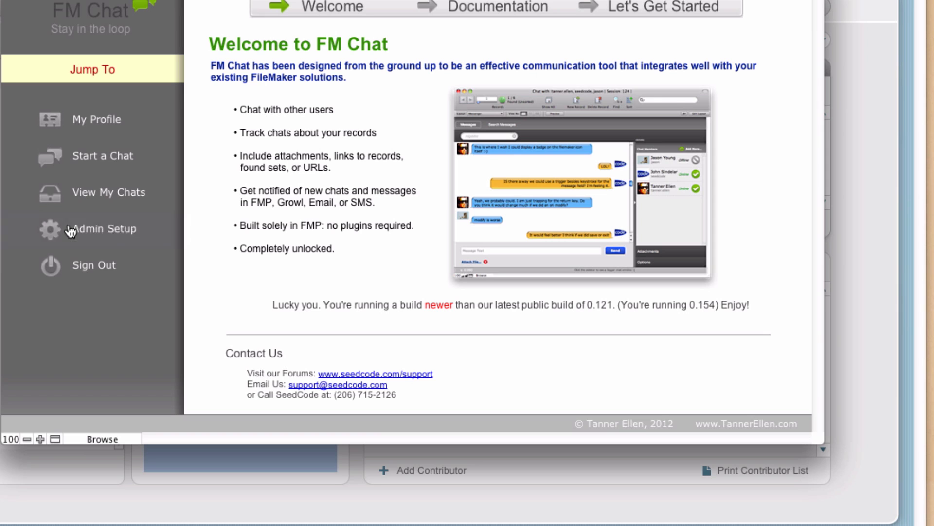
Open FM Chat's Admin Setup preferences on the Data Detectors tab.
click(70, 231)
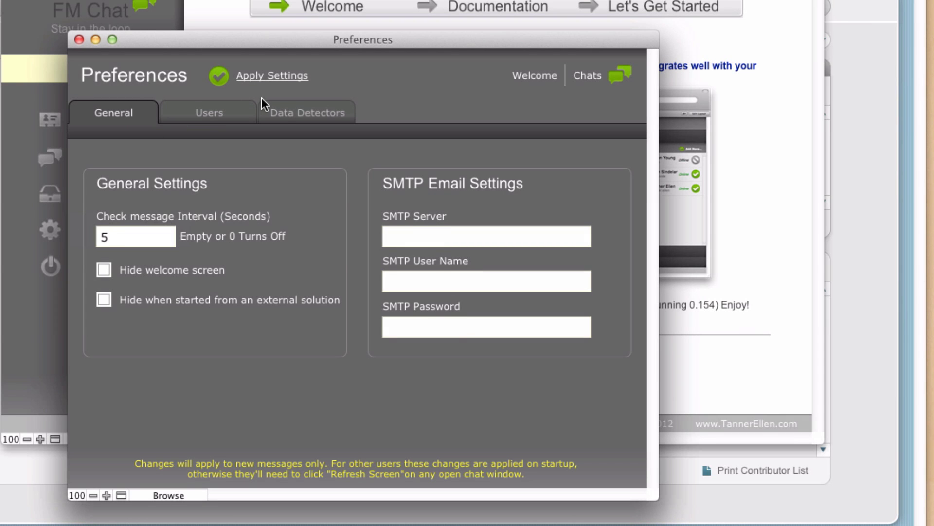
click(292, 111)
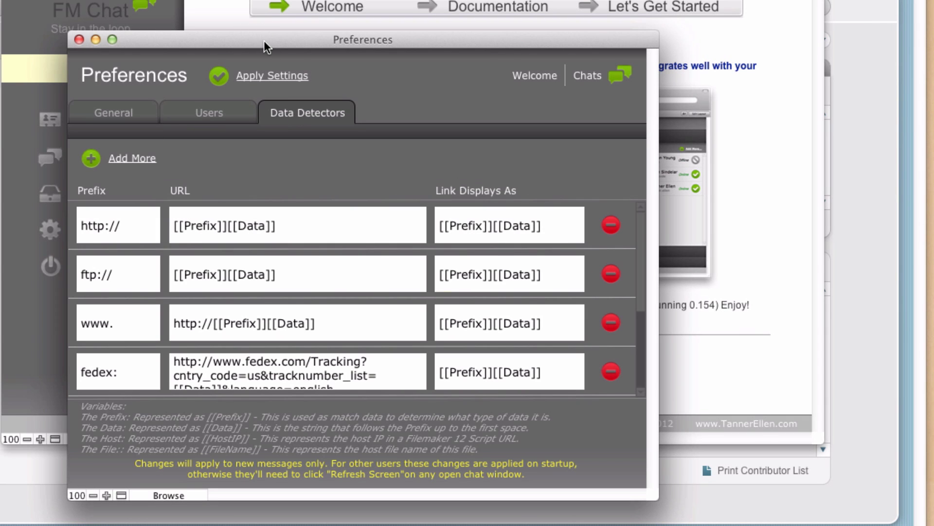
drag(263, 40, 244, 3)
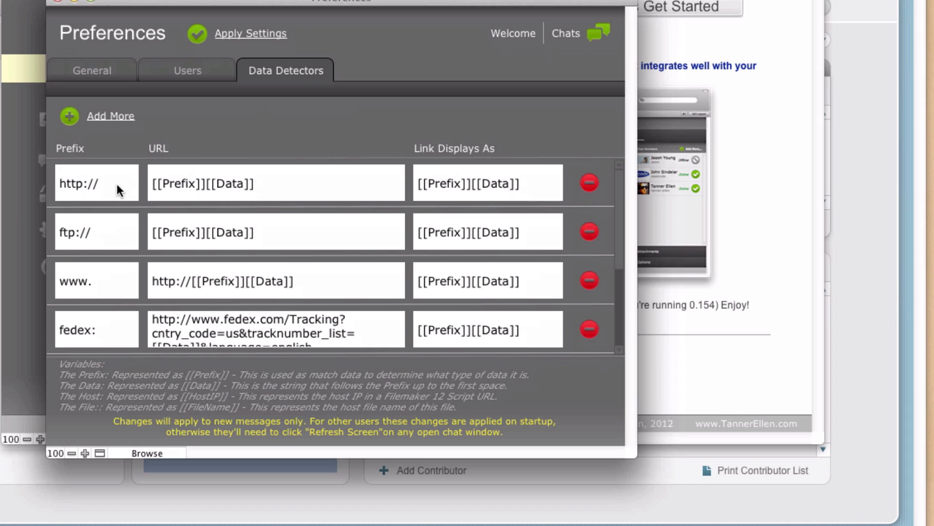
click(98, 185)
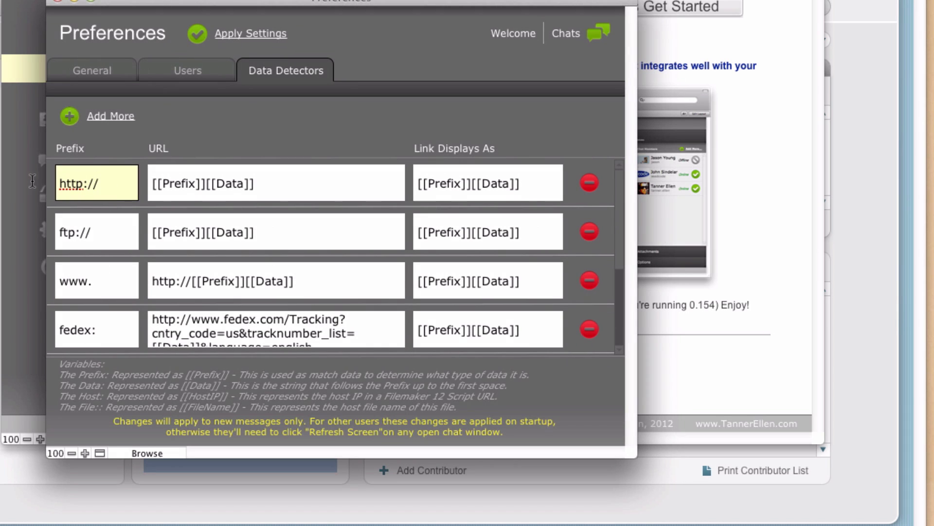
click(92, 221)
click(101, 287)
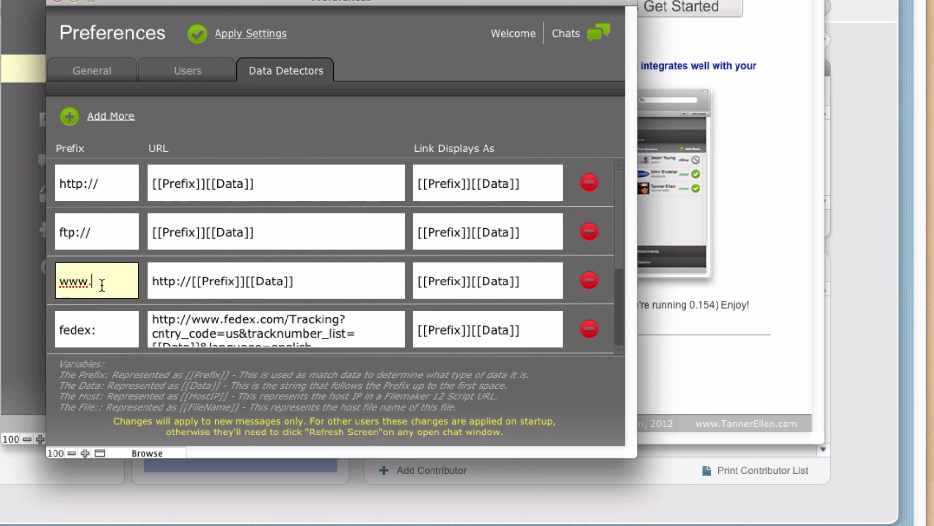
scroll(95, 305, down, 3)
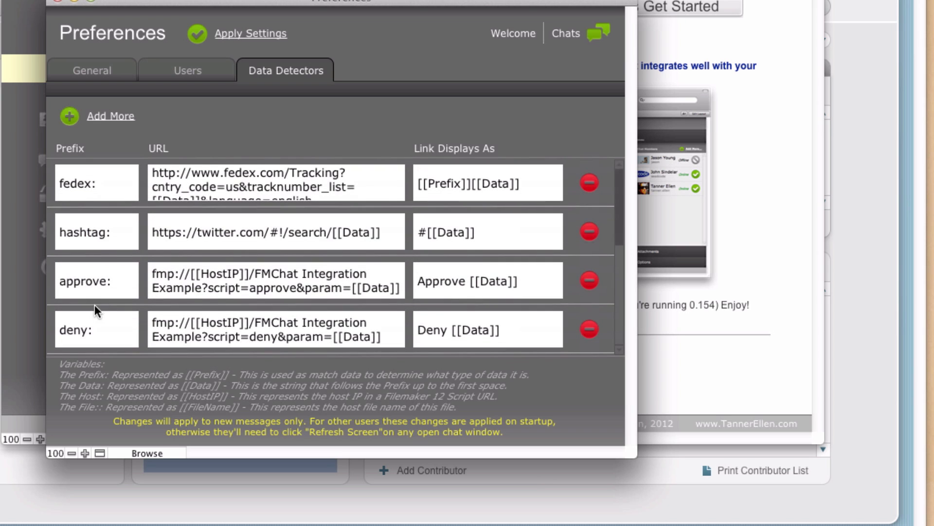
scroll(92, 241, up, 1)
click(105, 197)
triple_click(75, 193)
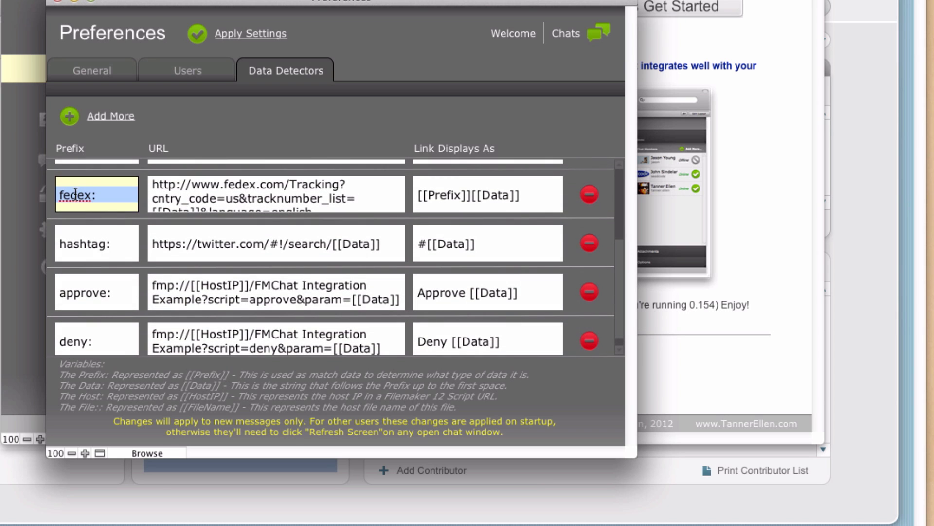
scroll(116, 250, up, 3)
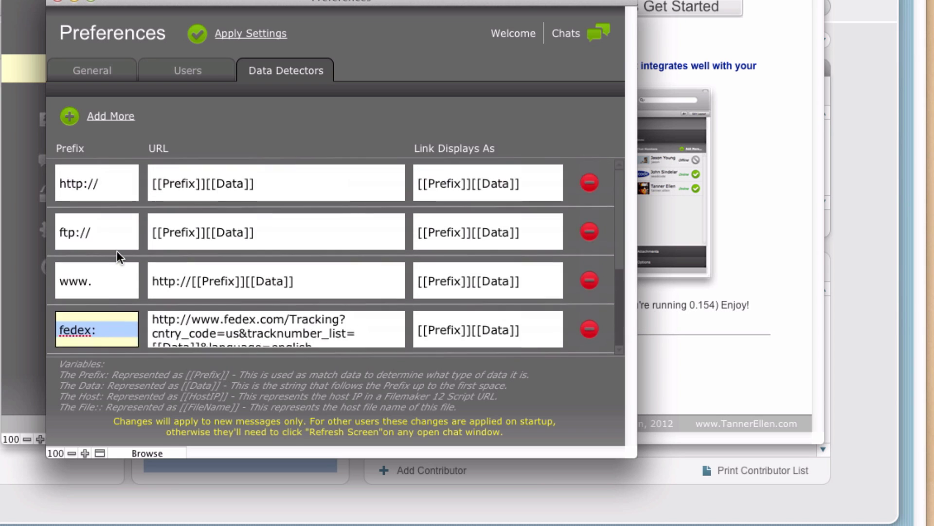
click(82, 188)
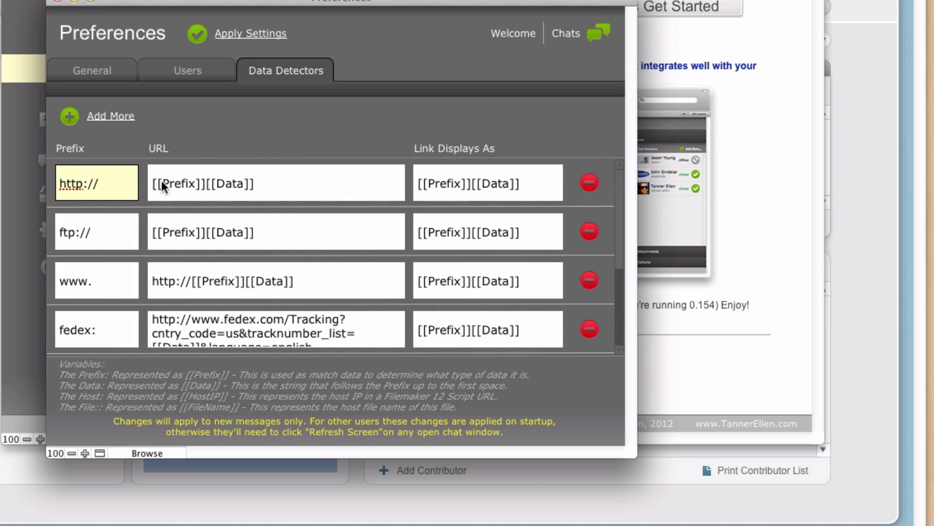
Review the deny: and approve: prefixes further down the detector list.
scroll(219, 204, down, 3)
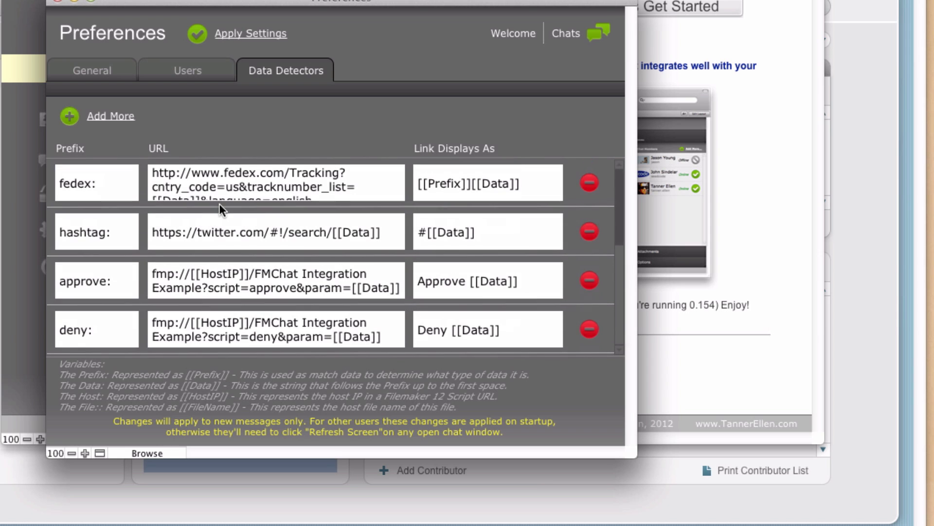
click(115, 326)
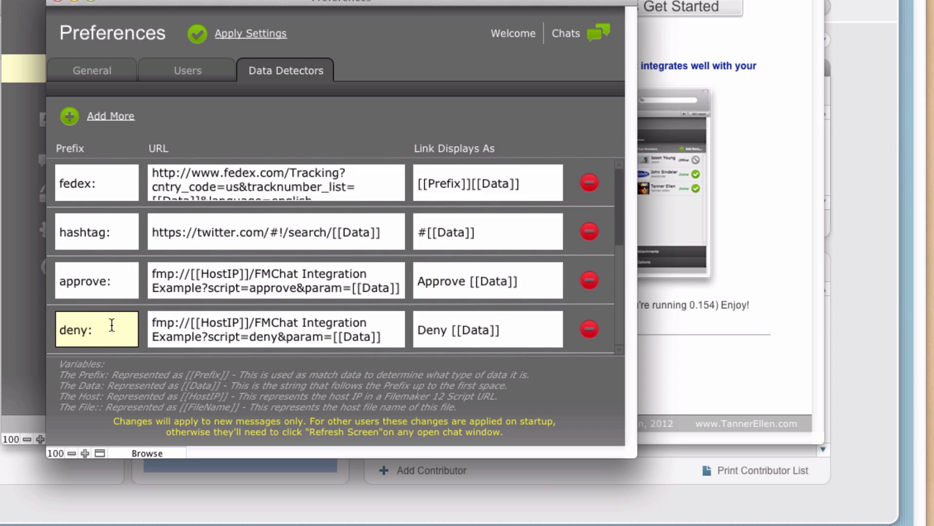
drag(109, 331, 59, 330)
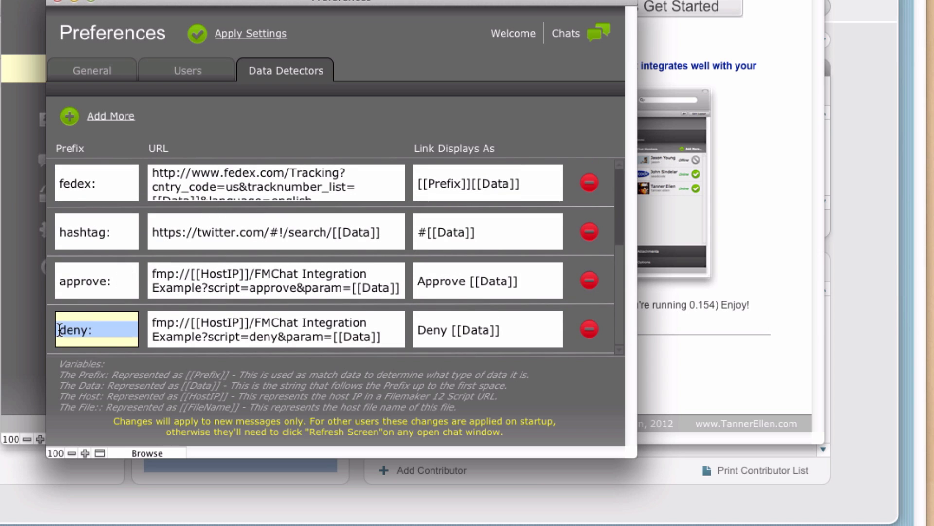
click(112, 282)
drag(112, 282, 58, 281)
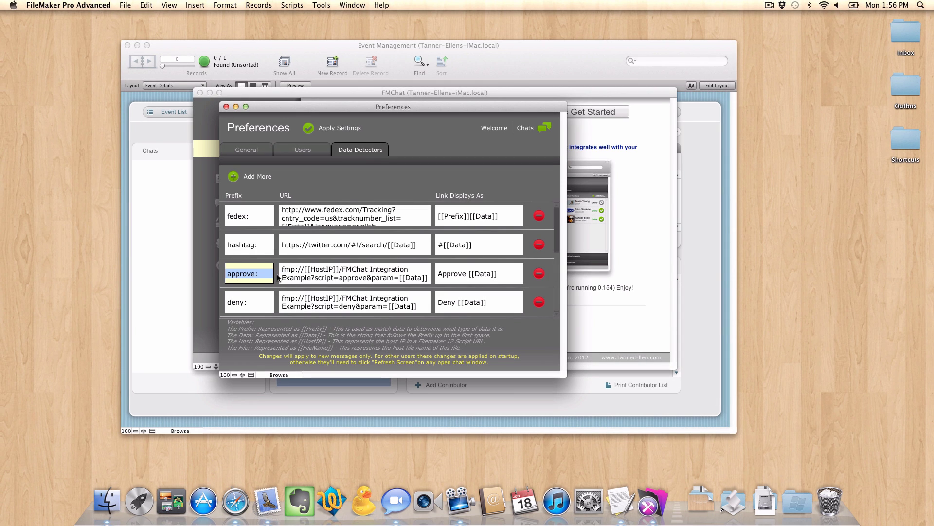
Close the FM Chat windows and show all event records.
key(super+w)
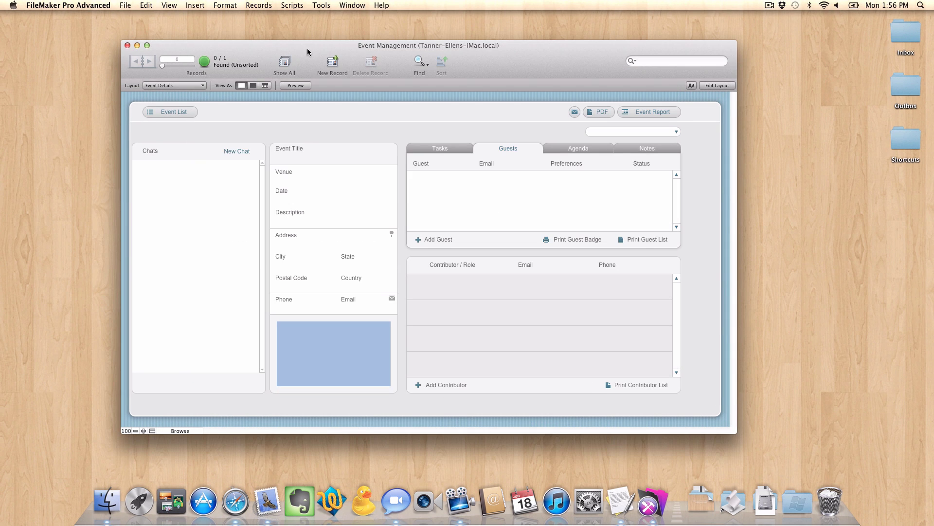
click(269, 6)
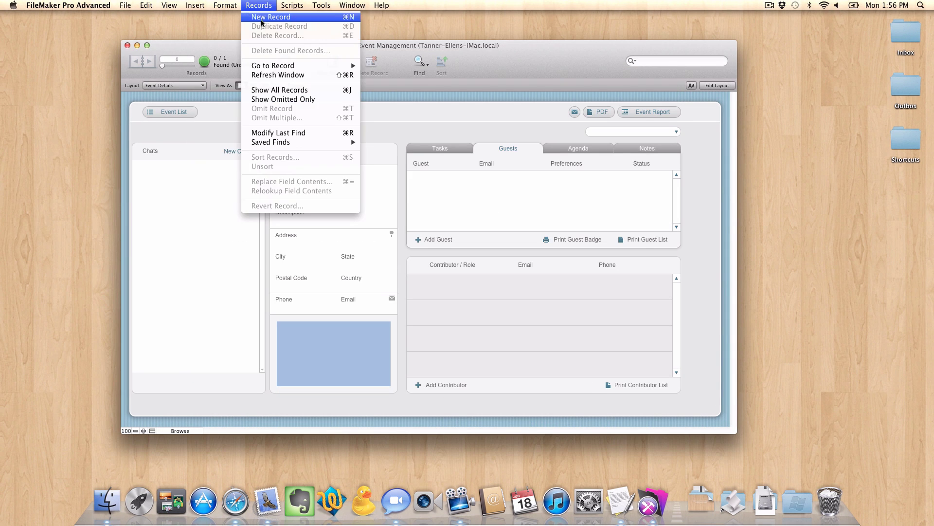
click(276, 91)
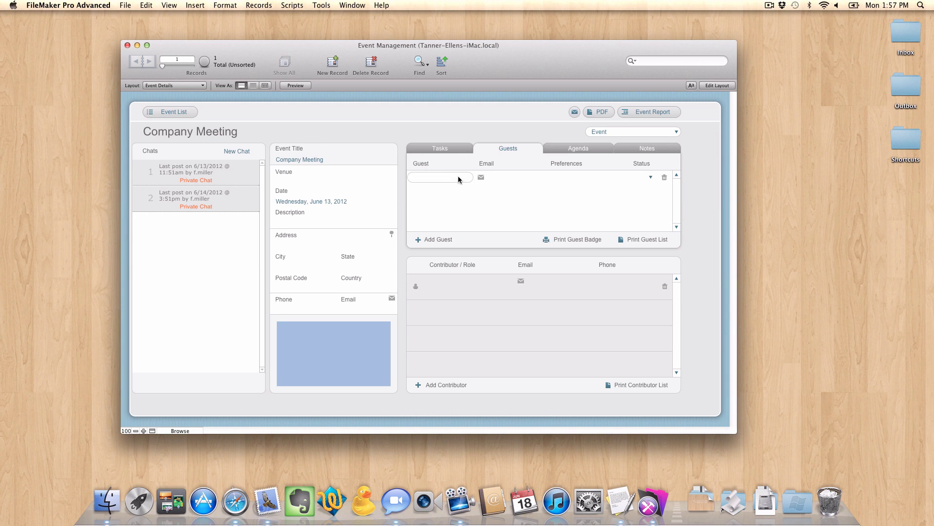
Check the guest Status value list choices without picking one.
click(617, 177)
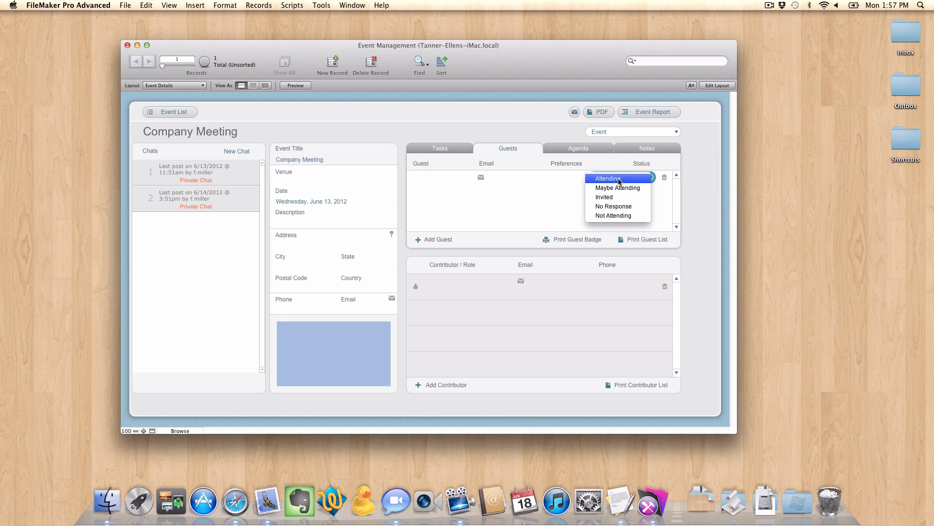
click(297, 130)
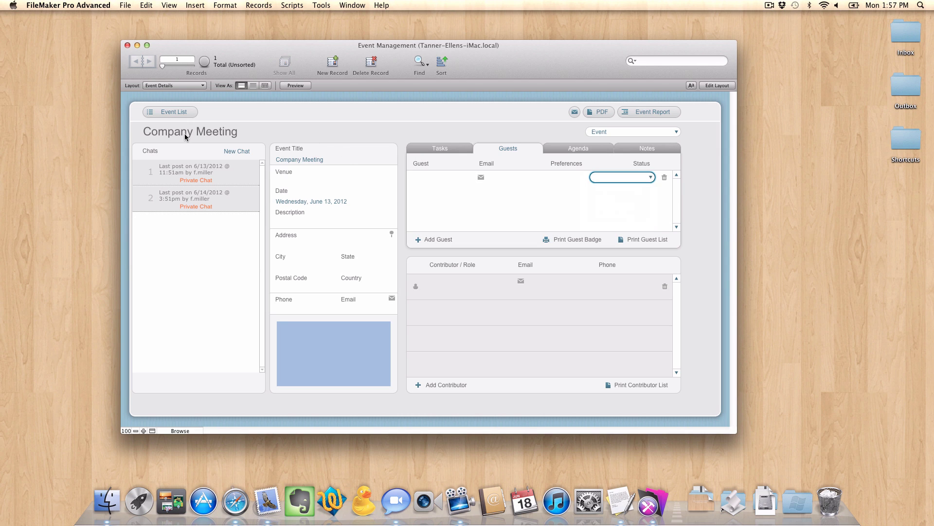
click(450, 177)
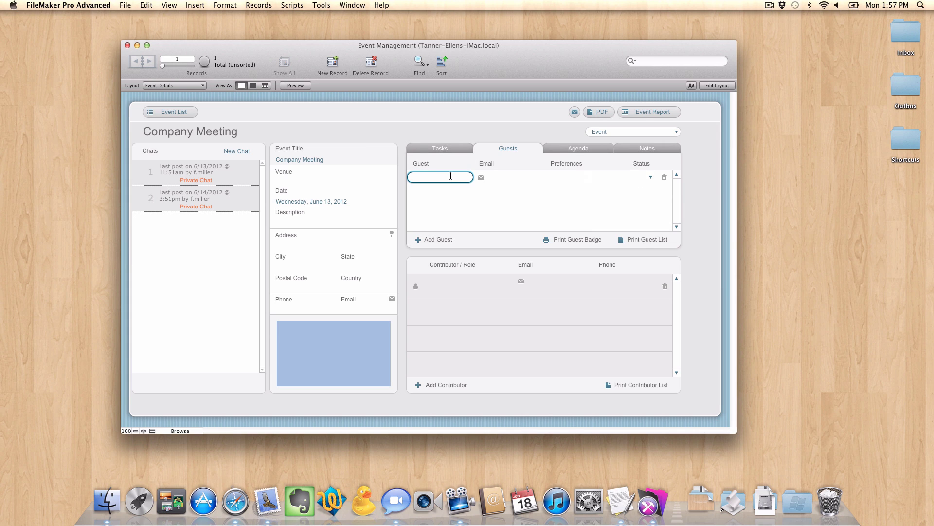
click(619, 178)
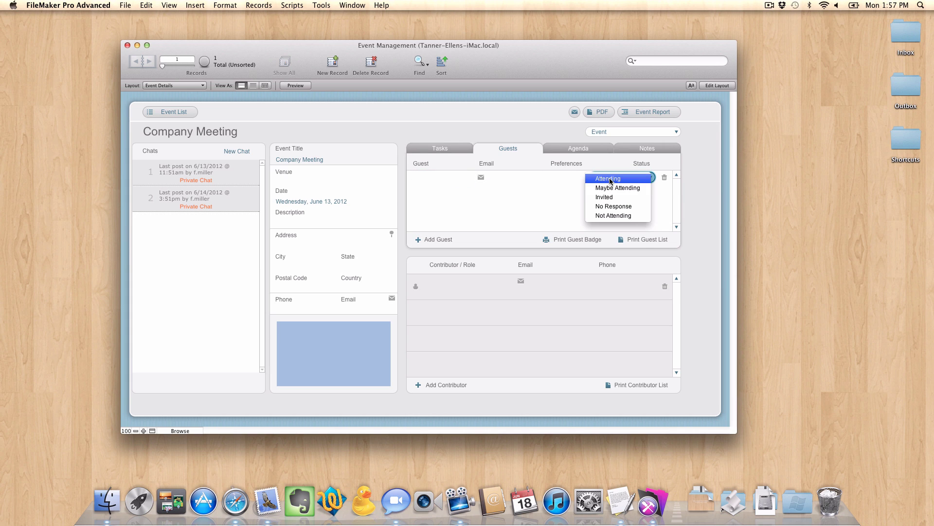
click(506, 125)
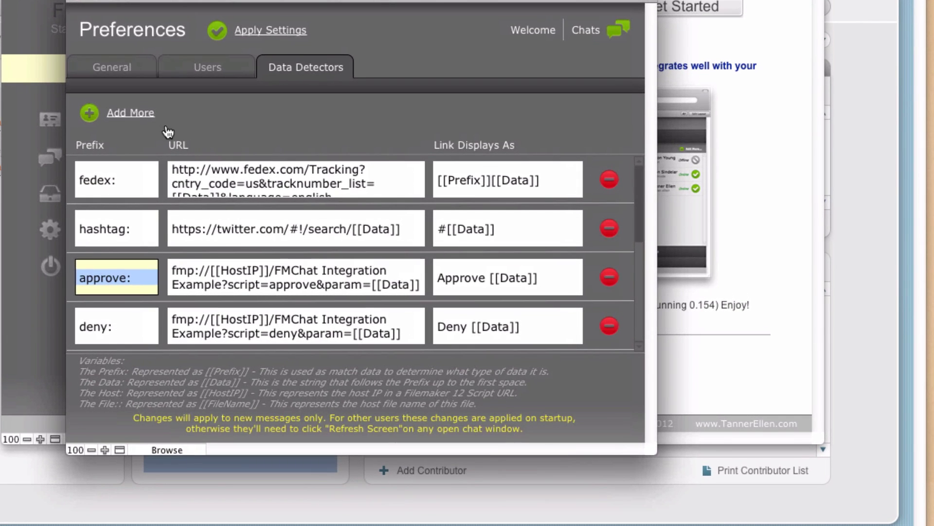
click(111, 115)
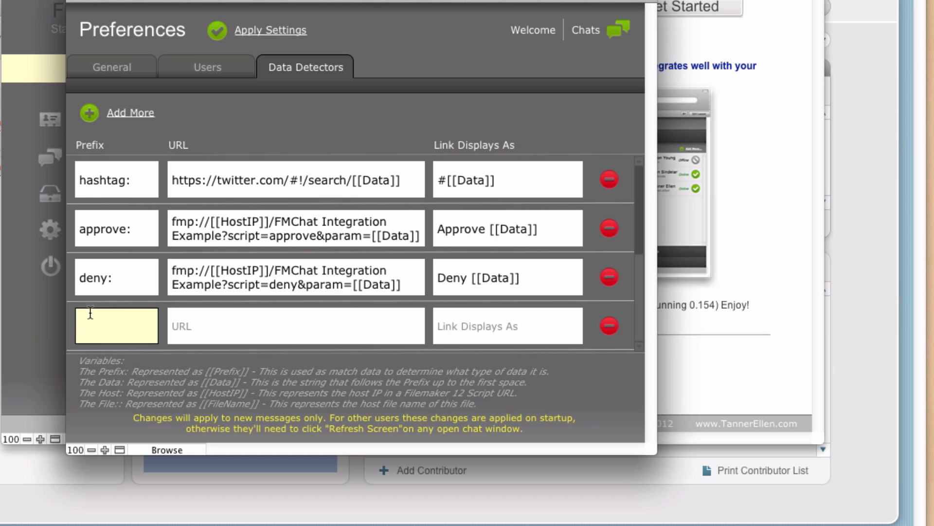
click(111, 281)
drag(113, 280, 78, 278)
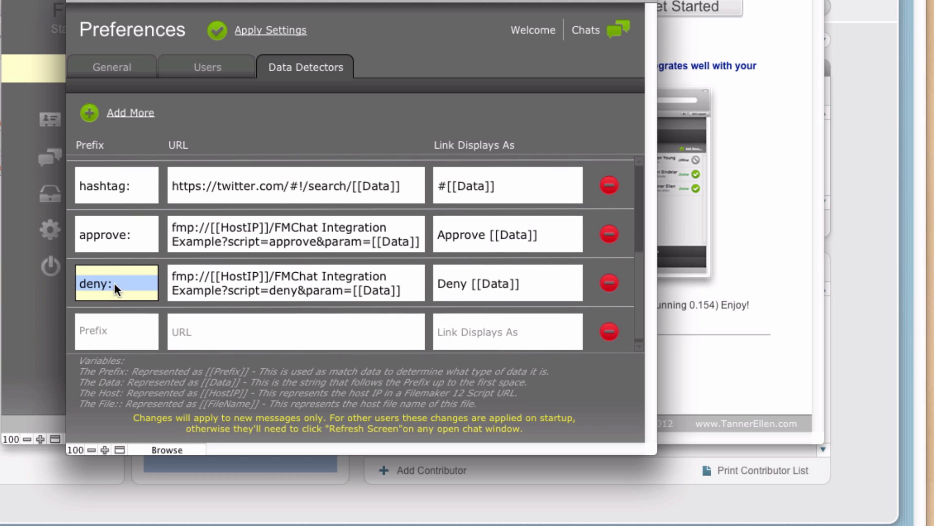
scroll(114, 283, down, 4)
click(124, 180)
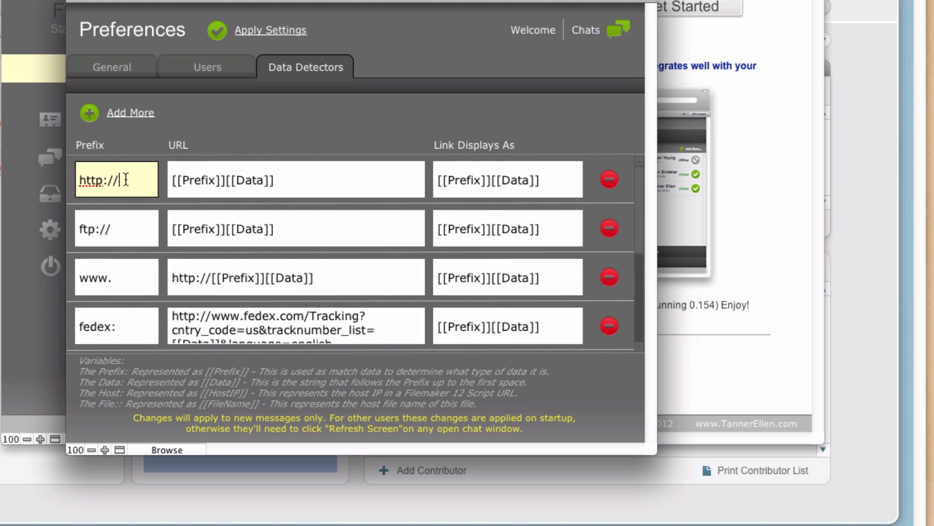
drag(129, 180, 71, 181)
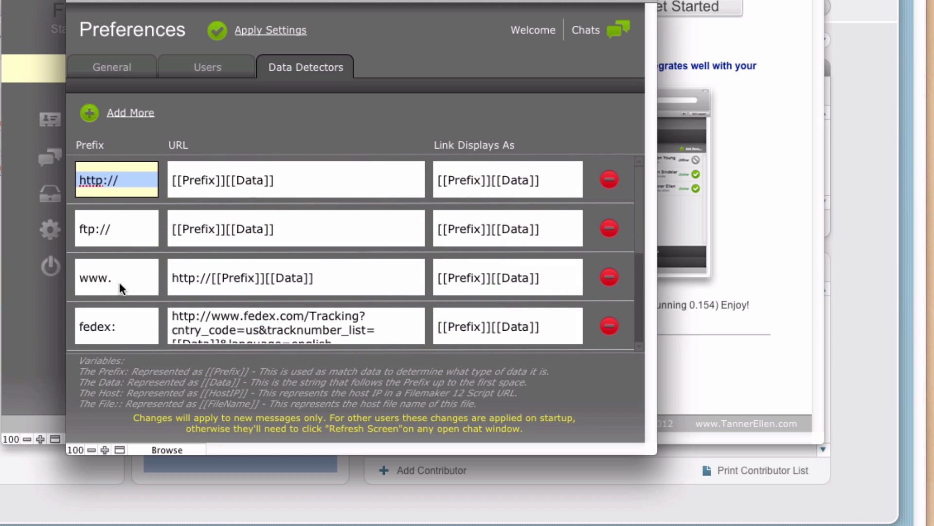
click(123, 180)
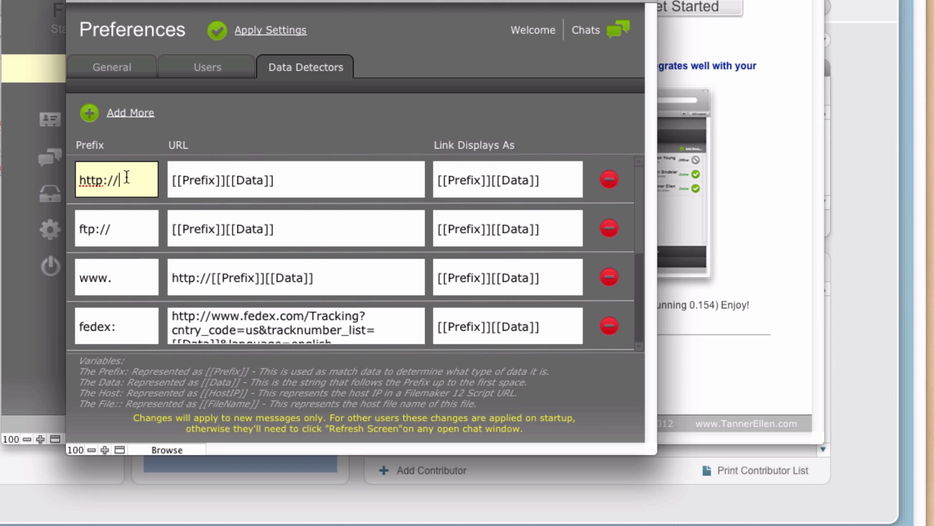
drag(129, 180, 77, 183)
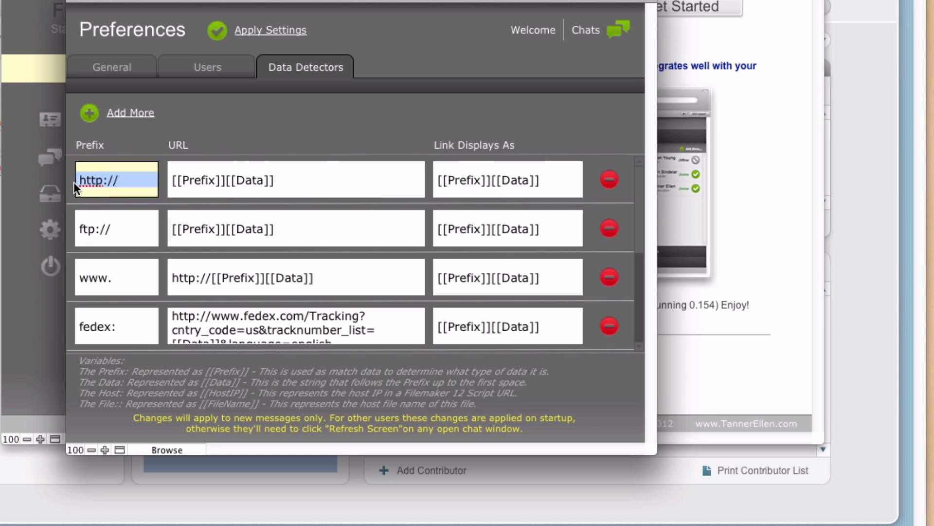
click(120, 175)
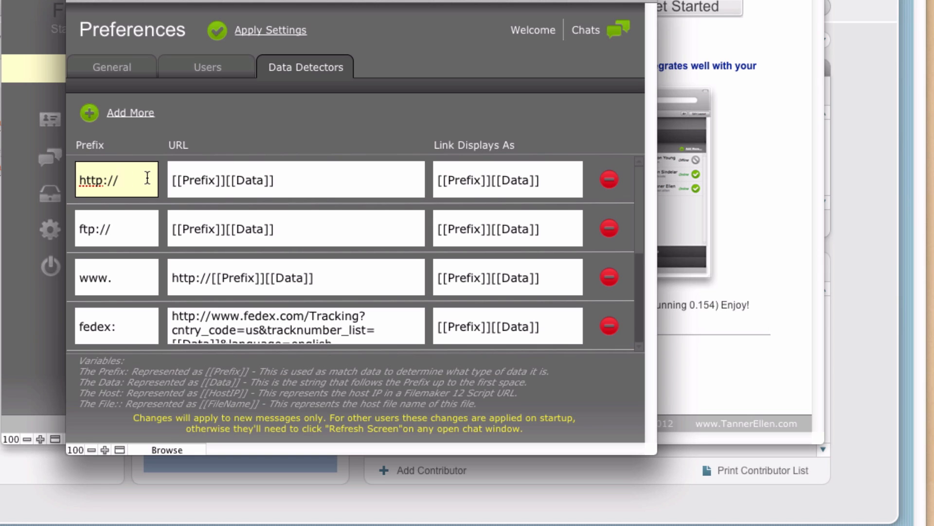
click(112, 286)
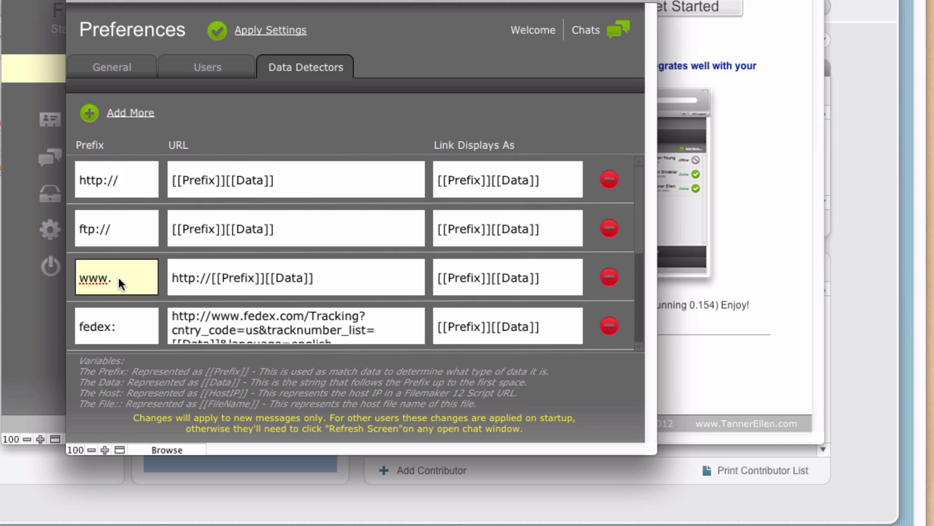
scroll(107, 281, down, 5)
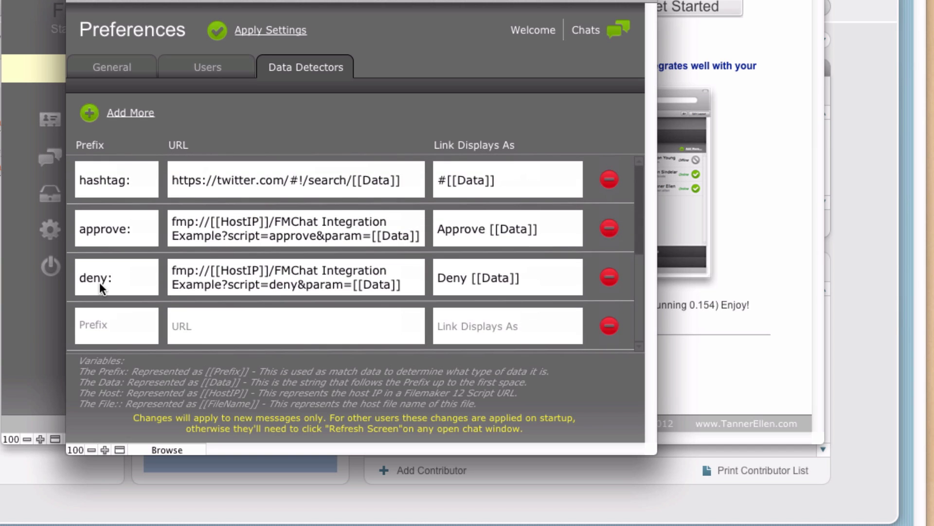
Enter event: as the empty detector row's prefix, correcting the stray characters.
click(115, 321)
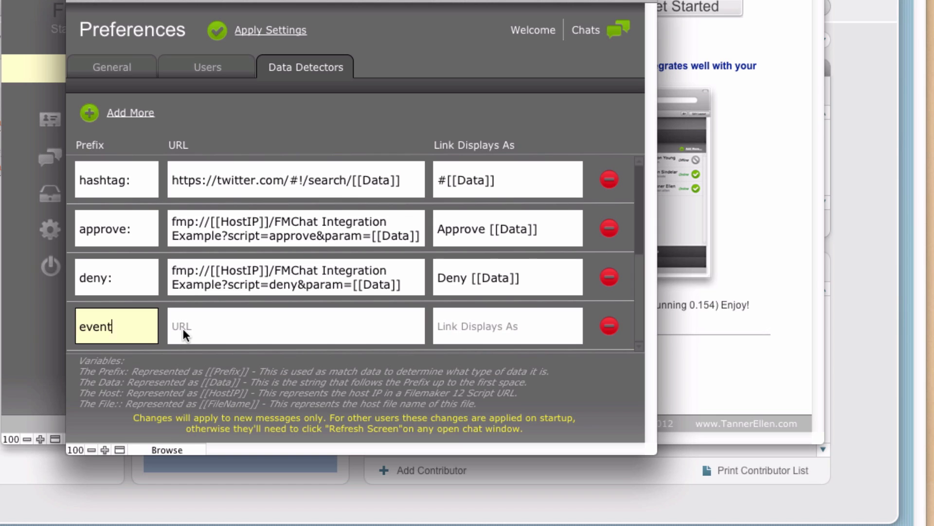
text(:)
key(BackSpace)
text(//)
key(BackSpace)
key(BackSpace)
text(:..)
key(BackSpace)
key(BackSpace)
text(//)
key(BackSpace)
key(BackSpace)
drag(129, 327, 76, 327)
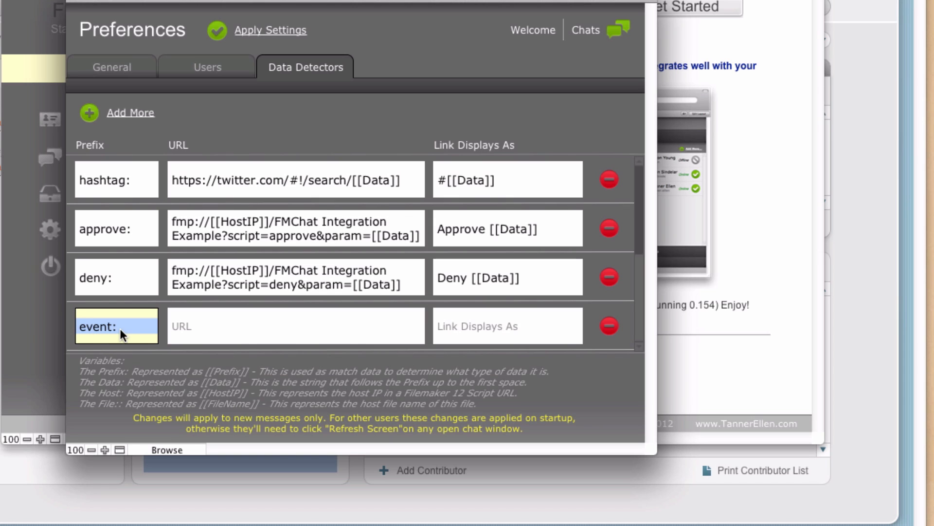
click(142, 326)
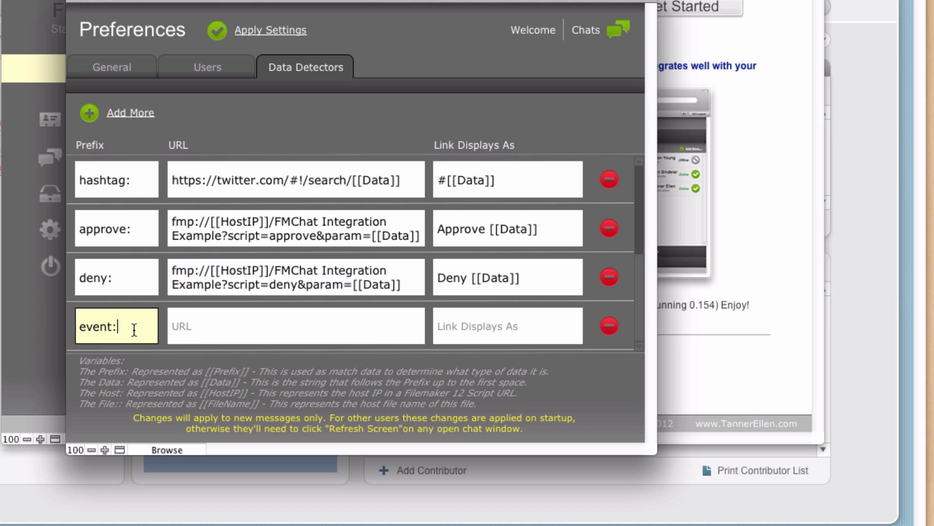
drag(125, 330, 74, 333)
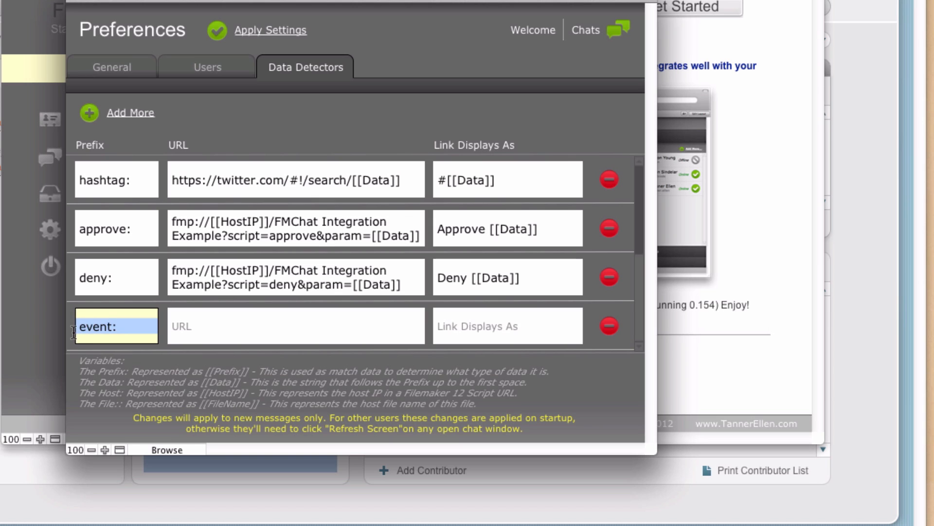
click(179, 322)
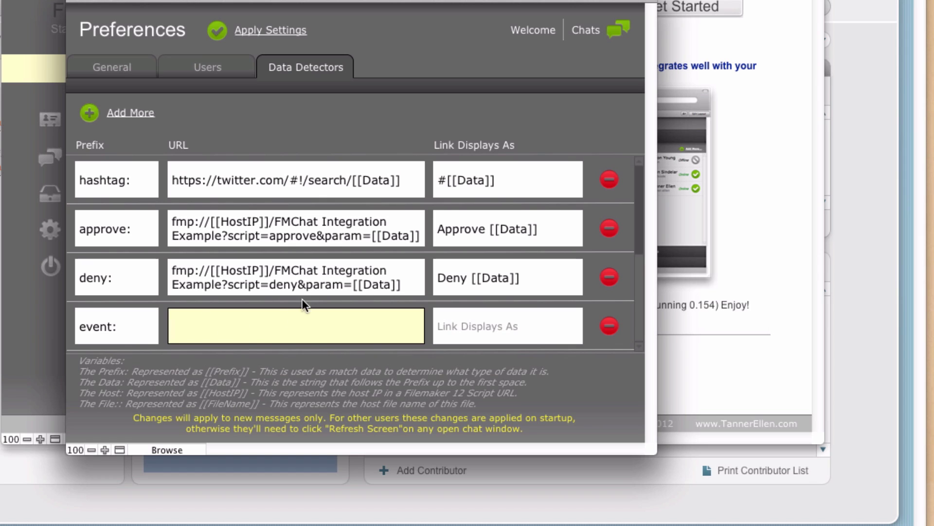
Start the event row's URL with fmp://[[HostIP]]/Event Management?script=.
drag(170, 221, 277, 245)
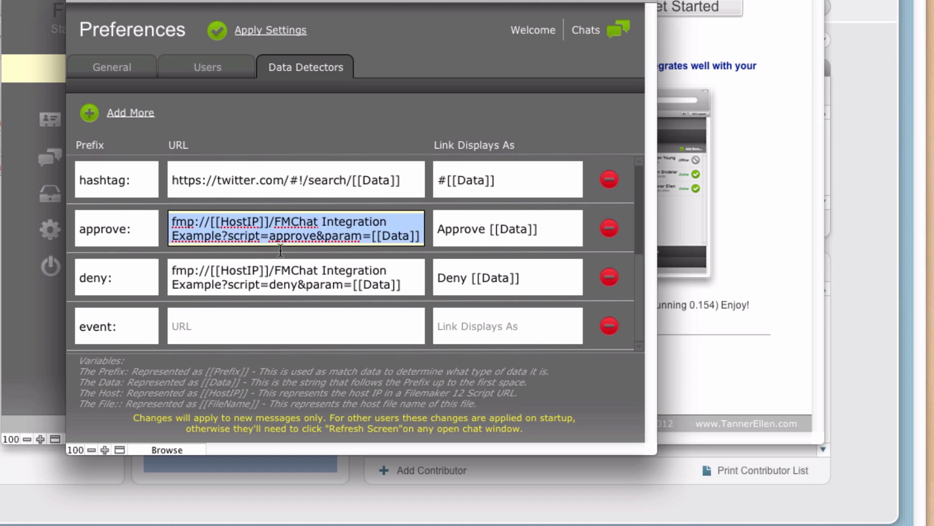
click(193, 333)
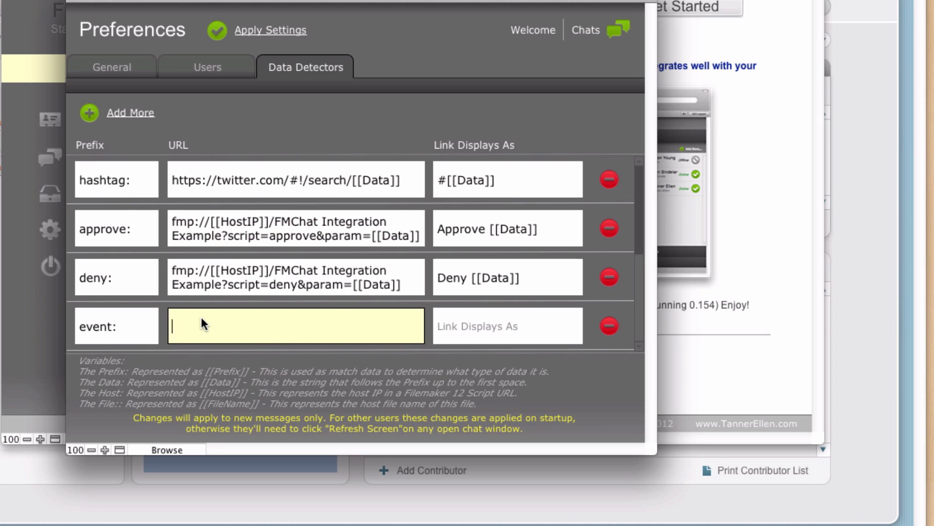
text(fmp://)
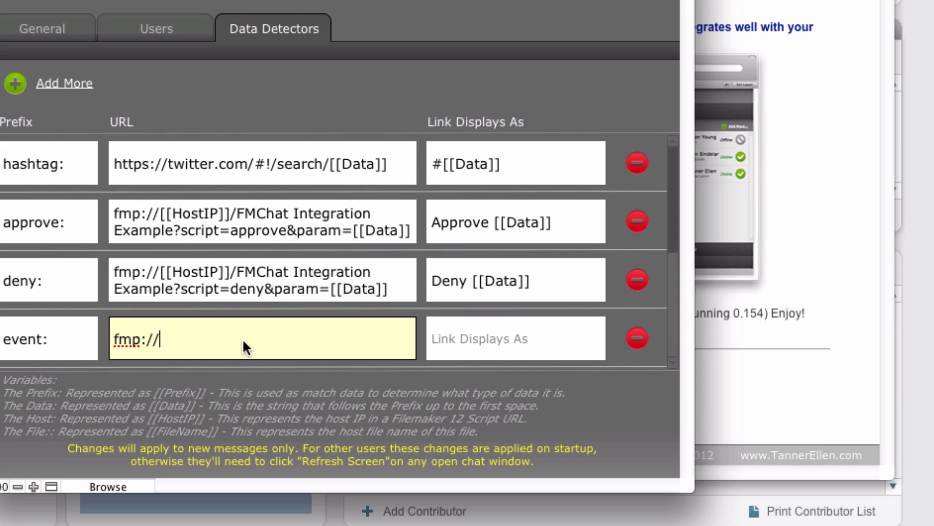
text([[HostIP)
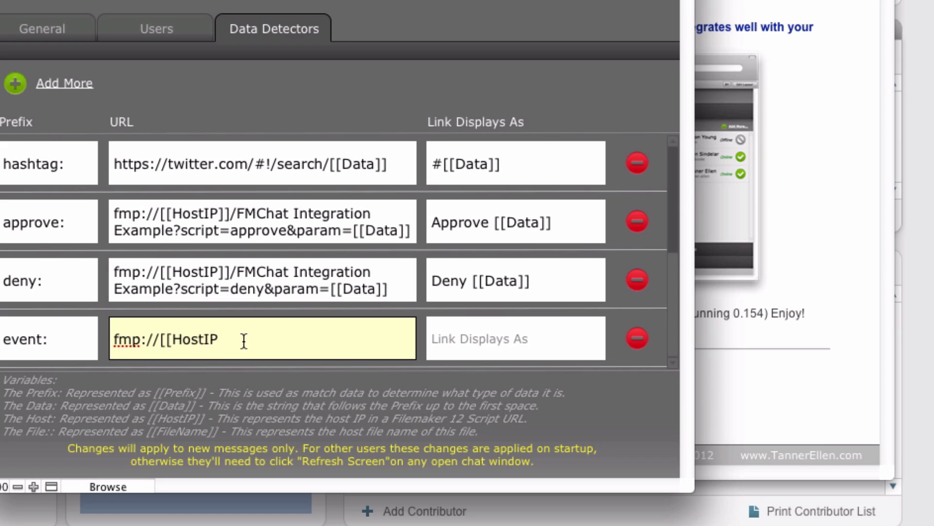
text(]]/)
text(Event Management)
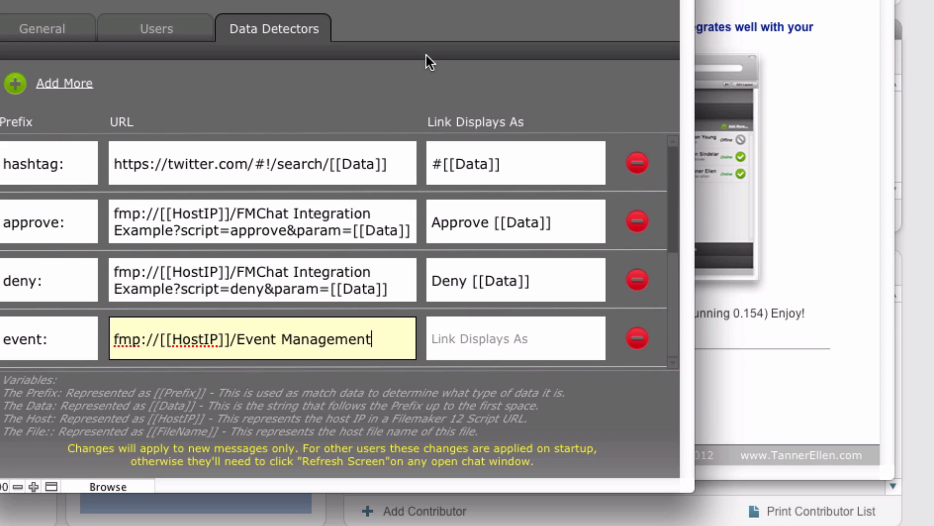
text(?)
text(script=)
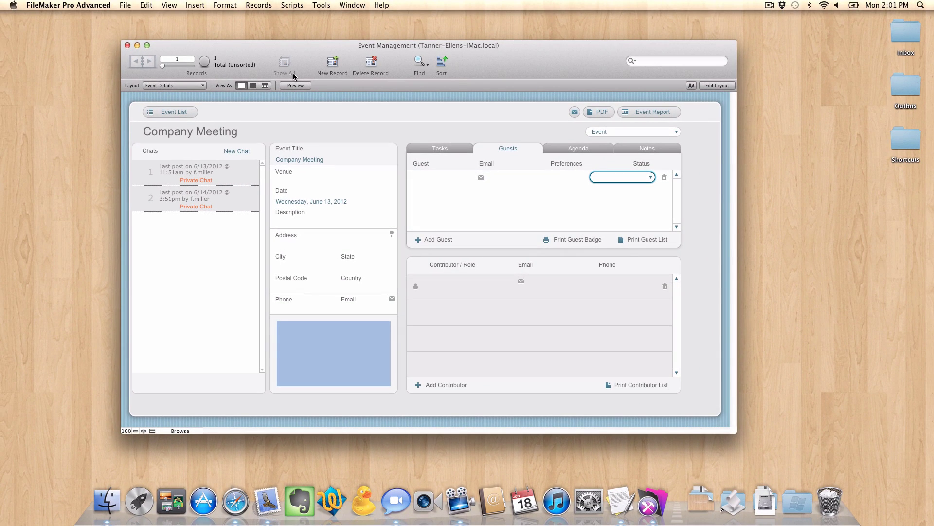
Locate and select the FMC_AddGuest script in Manage Scripts.
click(292, 5)
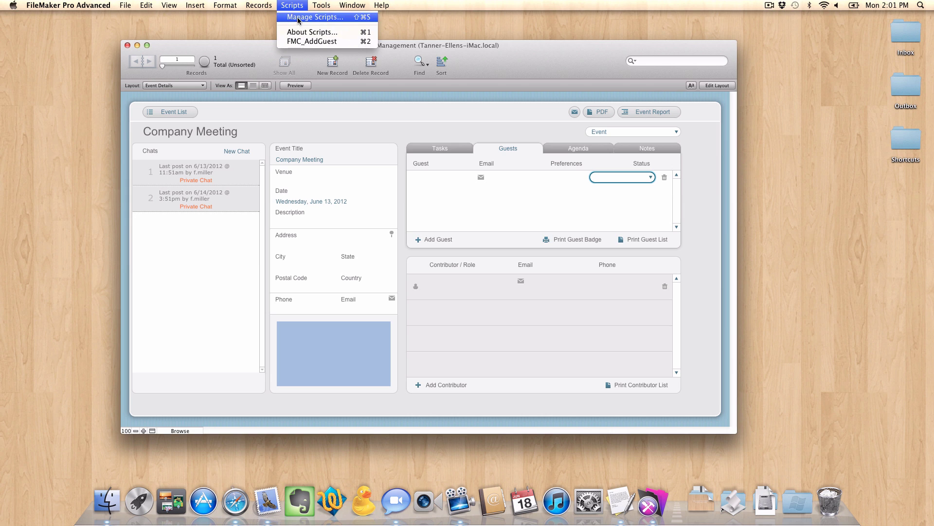
click(298, 17)
scroll(448, 307, down, 3)
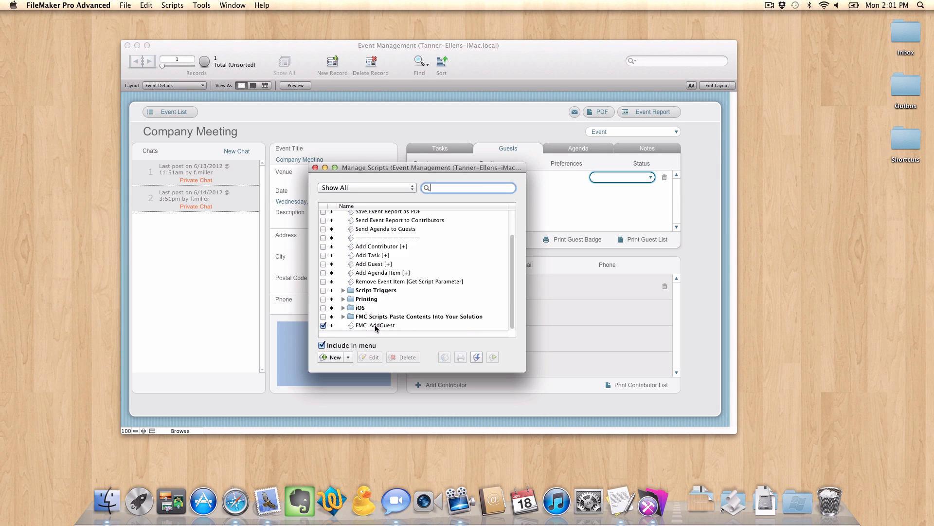
click(375, 325)
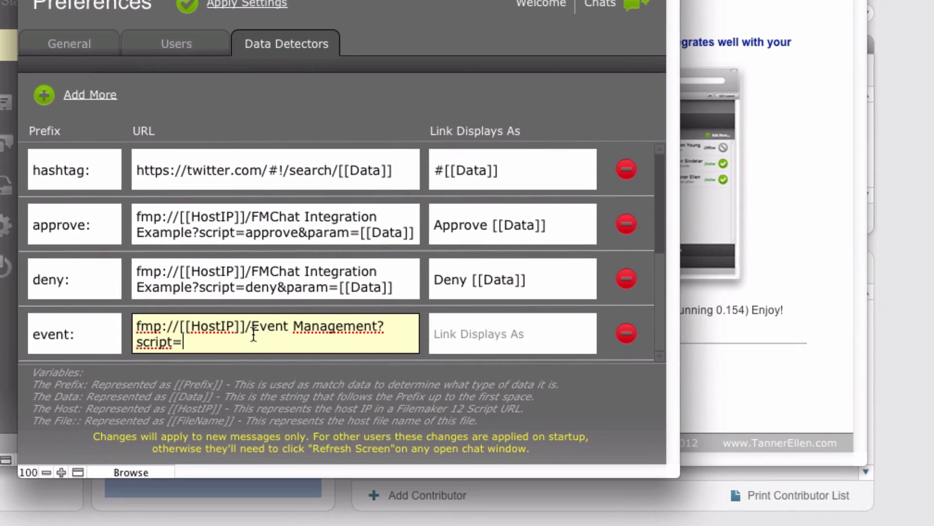
Extend the event URL with FMC_AddGuest&param=, removing the stray test text.
text(FMC)
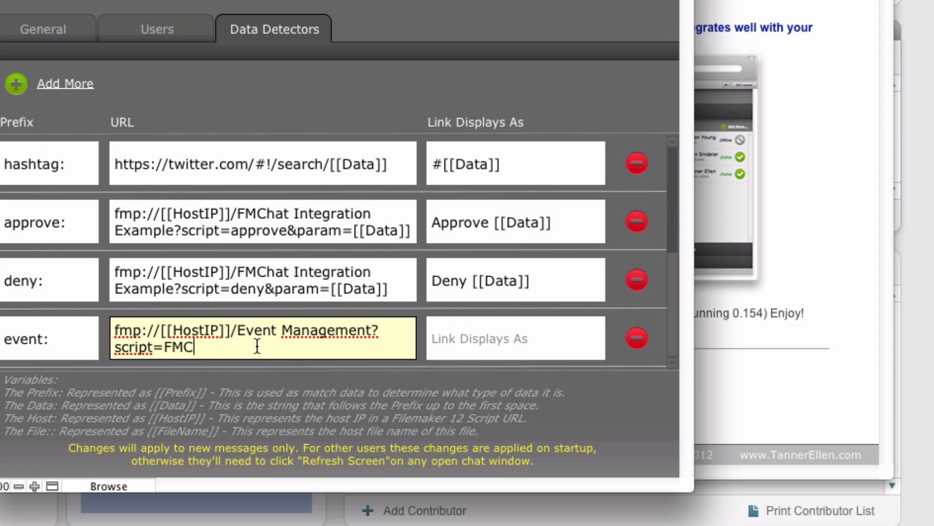
text(_AddGuest&param=)
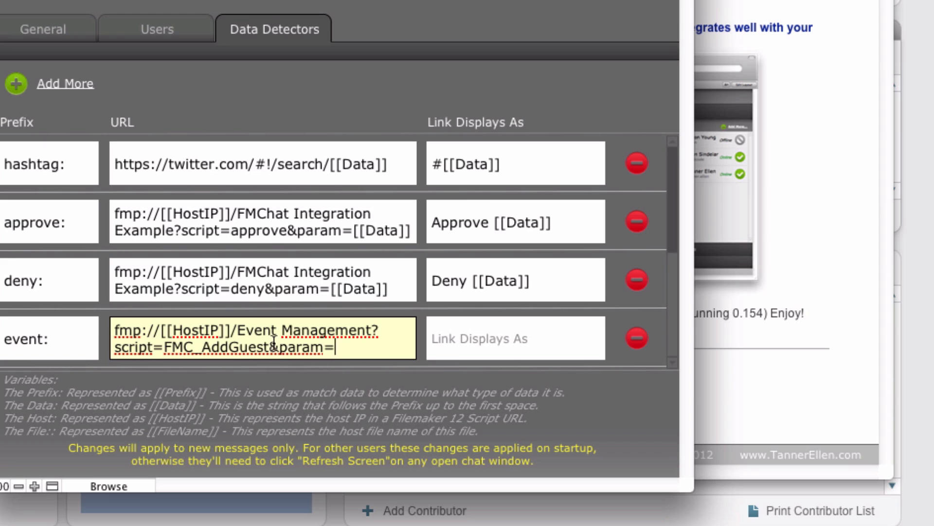
drag(279, 347, 336, 346)
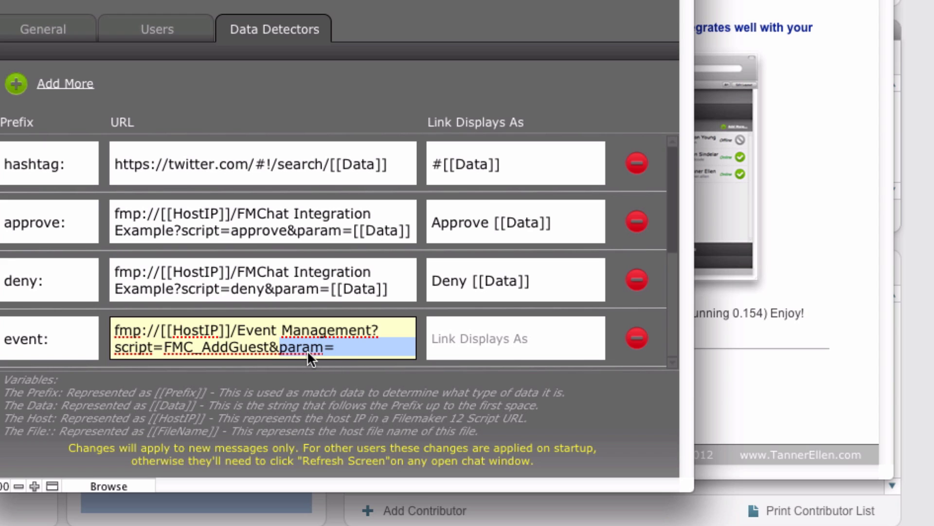
drag(271, 346, 164, 346)
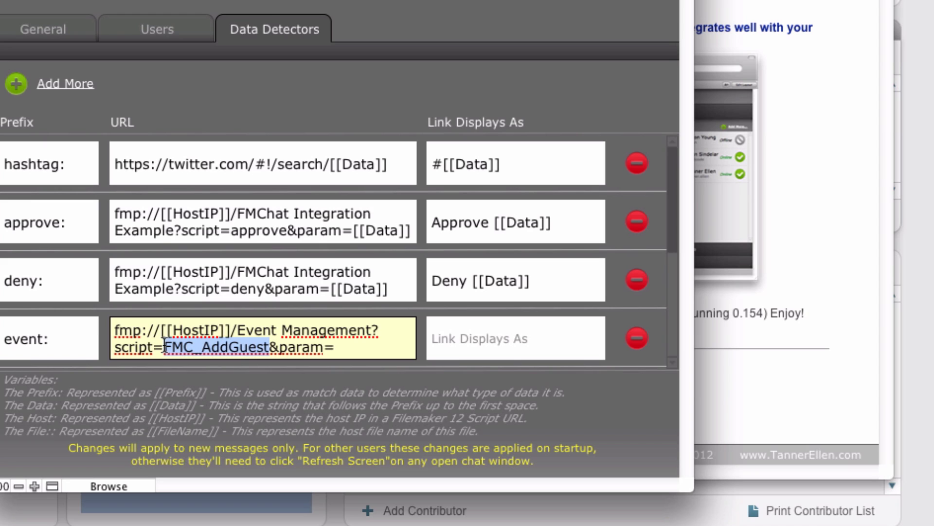
click(339, 349)
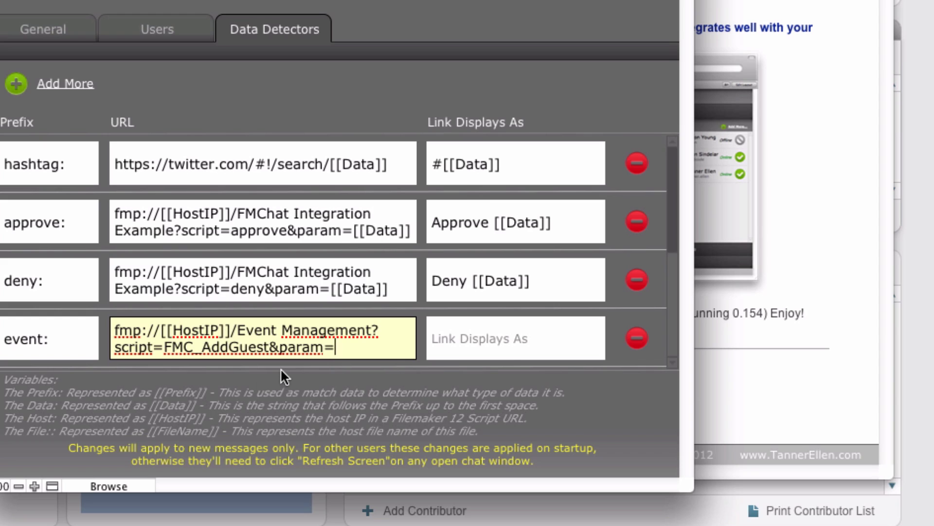
text(This Data)
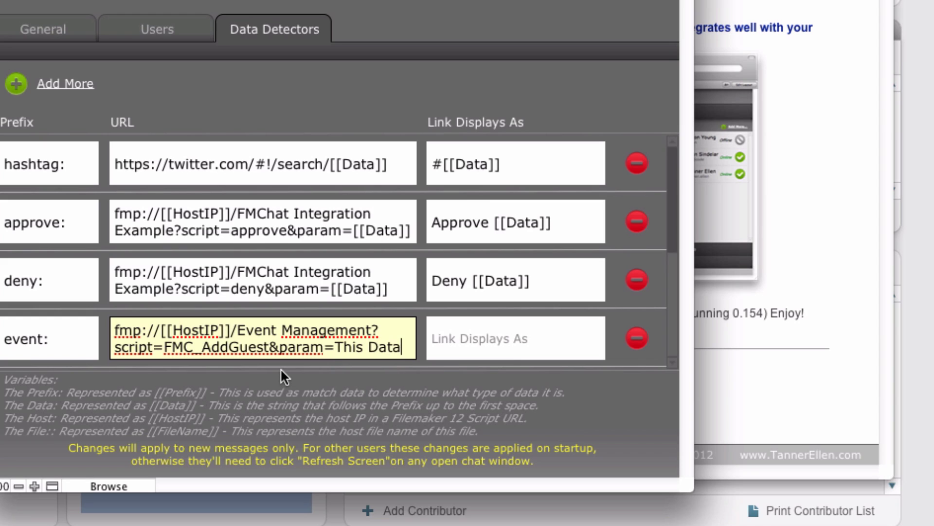
key(BackSpace)
key(BackSpace)
key(BackSpace)
key(BackSpace)
key(BackSpace)
key(BackSpace)
key(BackSpace)
key(BackSpace)
key(BackSpace)
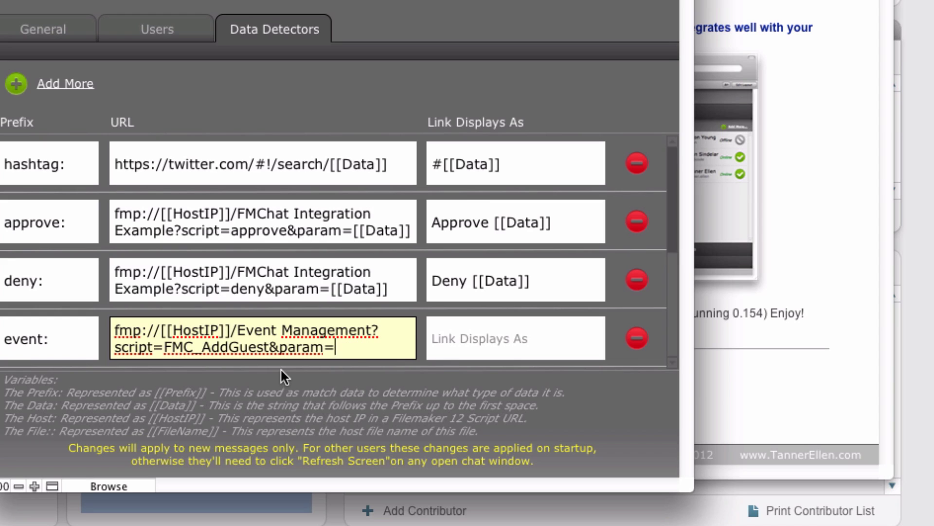
click(29, 338)
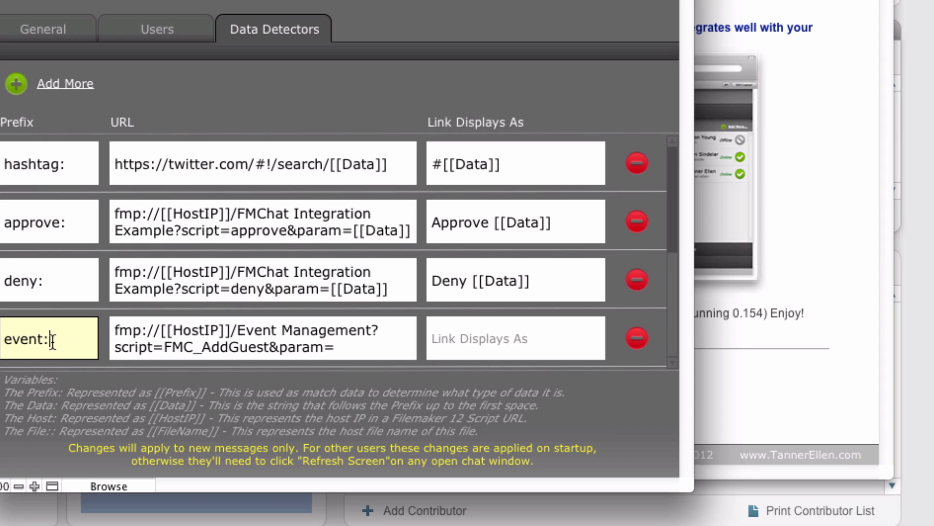
click(350, 338)
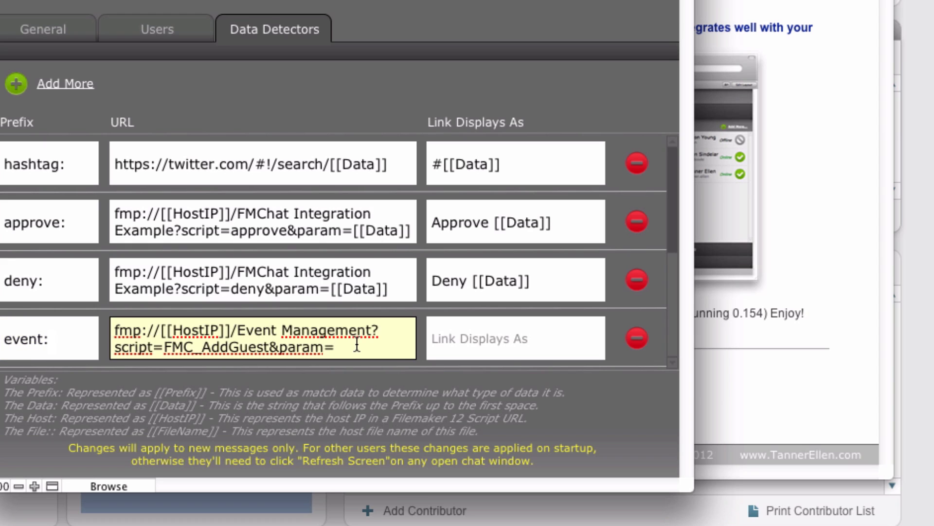
Append [[Data]] to the event URL and delete the test text 'company meeting' from the prefix.
text([[Data]])
click(63, 337)
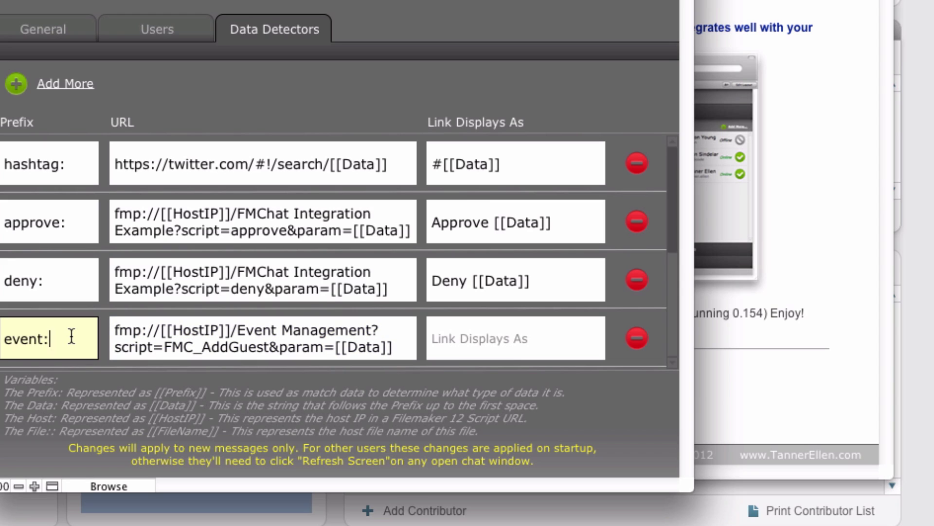
text(company)
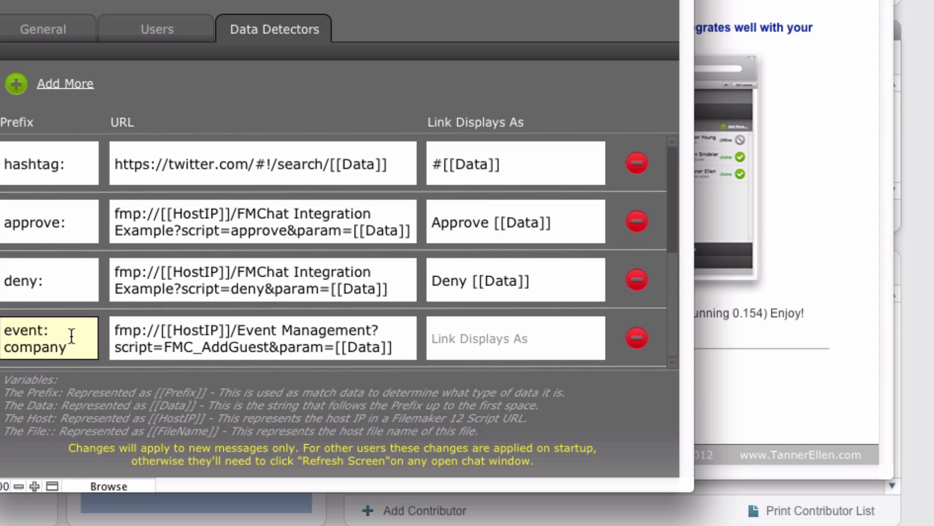
text( meeting)
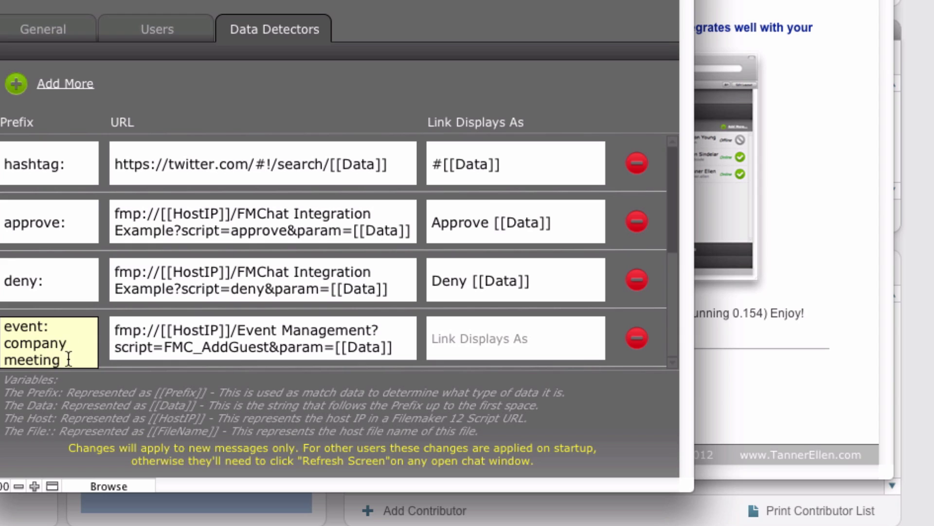
key(alt+shift+Left)
key(alt+shift+Left)
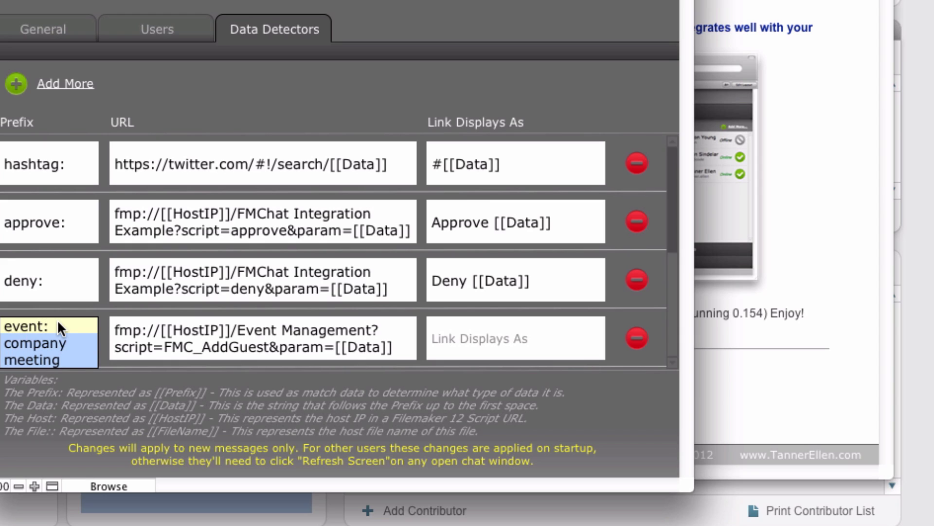
click(53, 323)
key(alt+shift+Left)
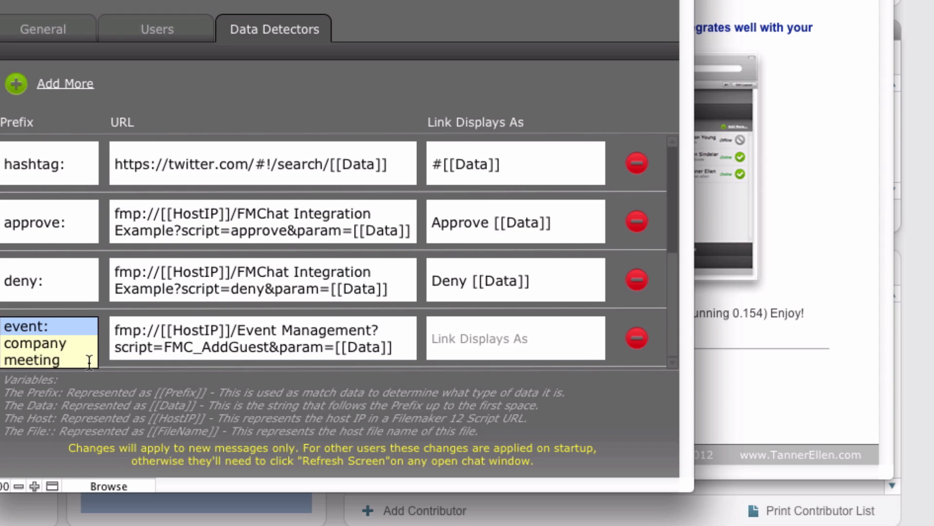
click(73, 360)
key(alt+shift+Left)
key(alt+shift+Left)
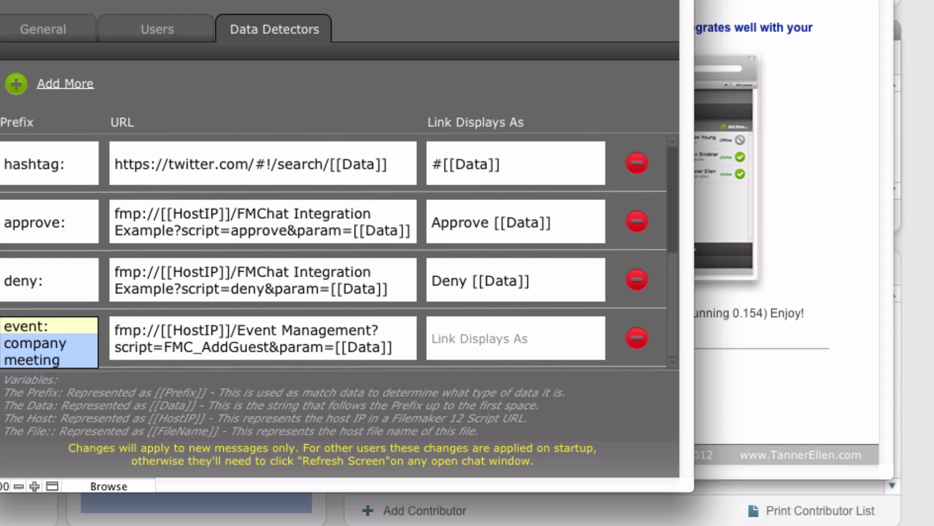
key(BackSpace)
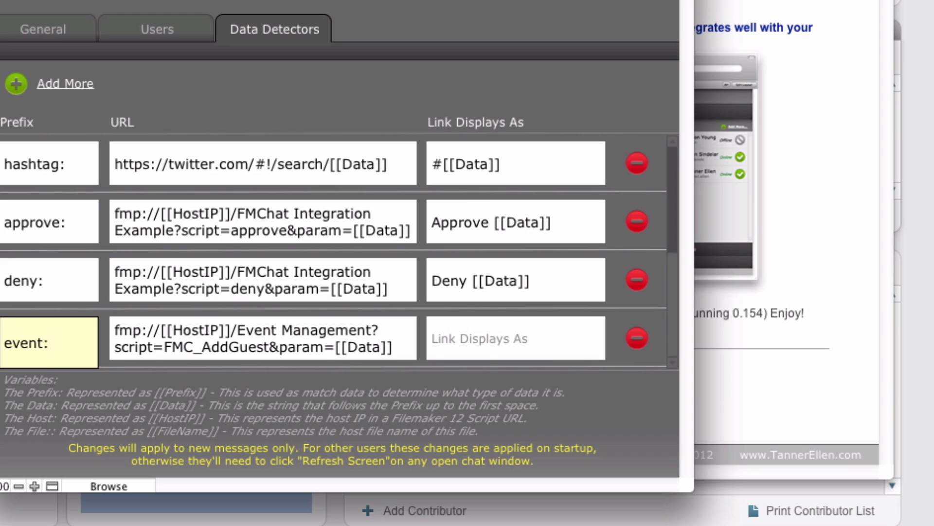
click(447, 336)
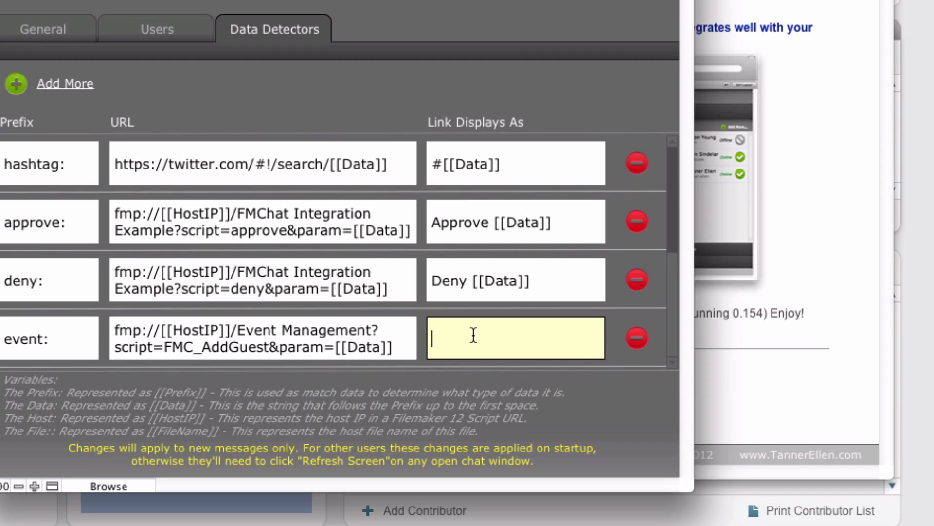
Set the event row's Link Displays As text to 'Event - [[Data]]'.
text([[Prefix]][[Data]])
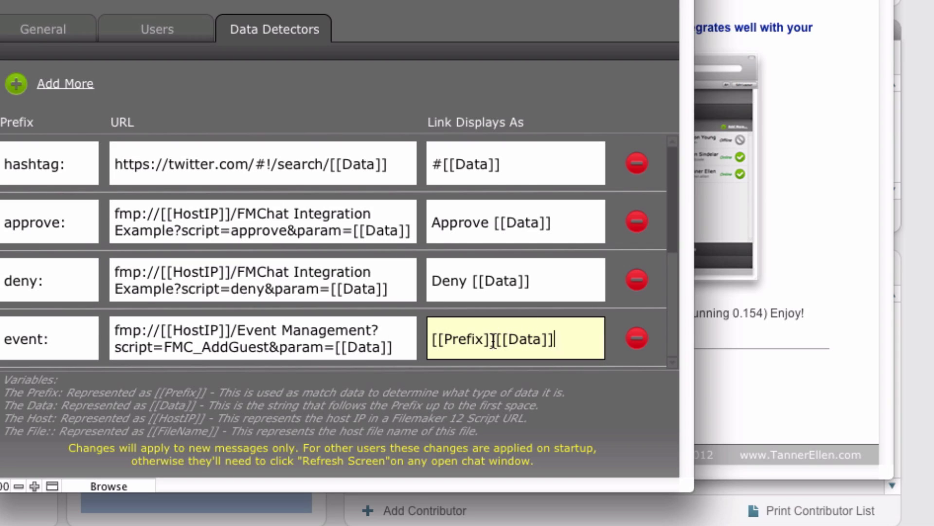
drag(496, 340, 431, 339)
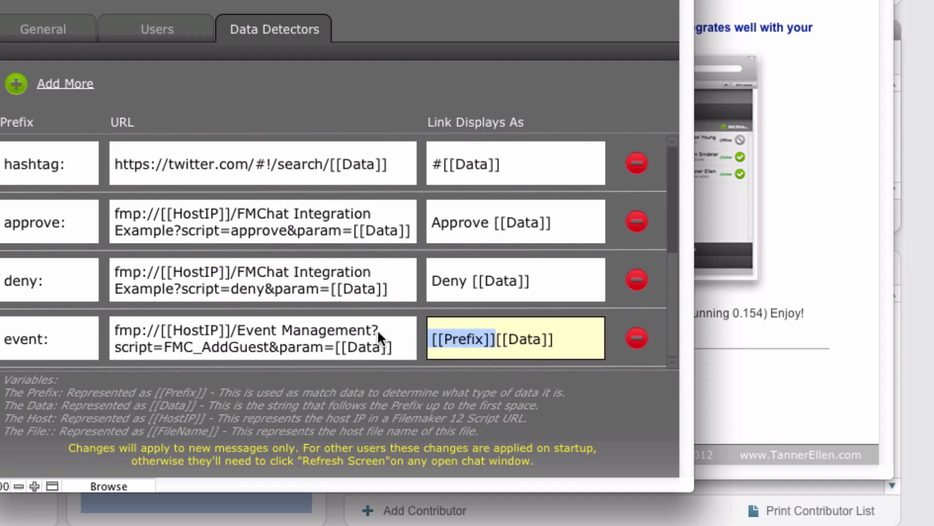
text(Event -)
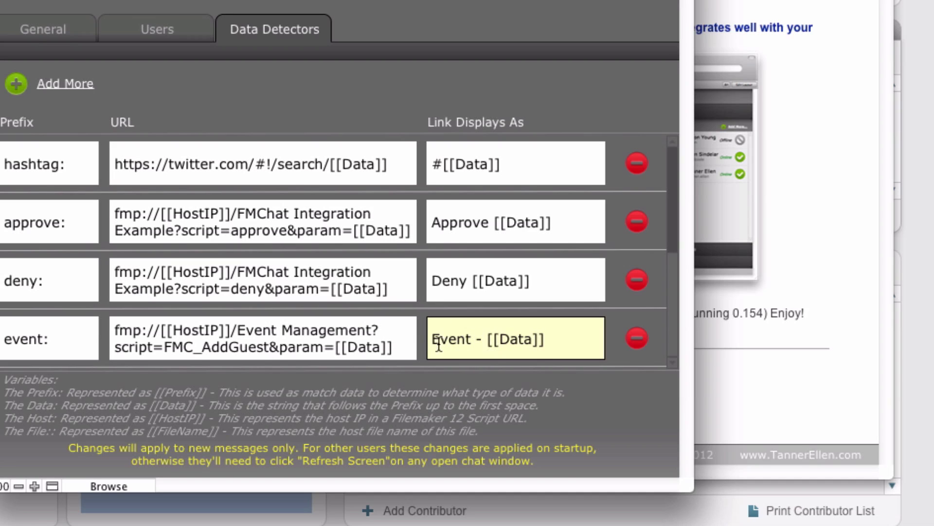
drag(431, 339, 486, 338)
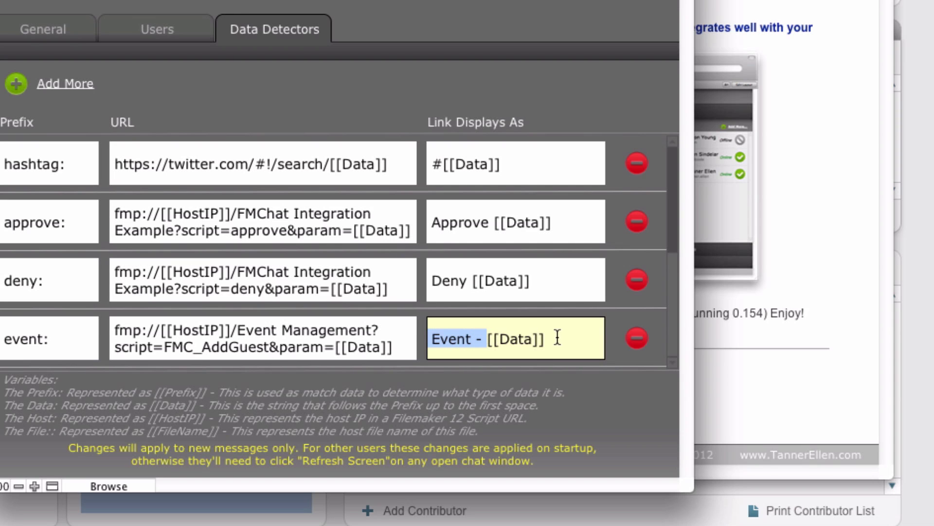
click(604, 391)
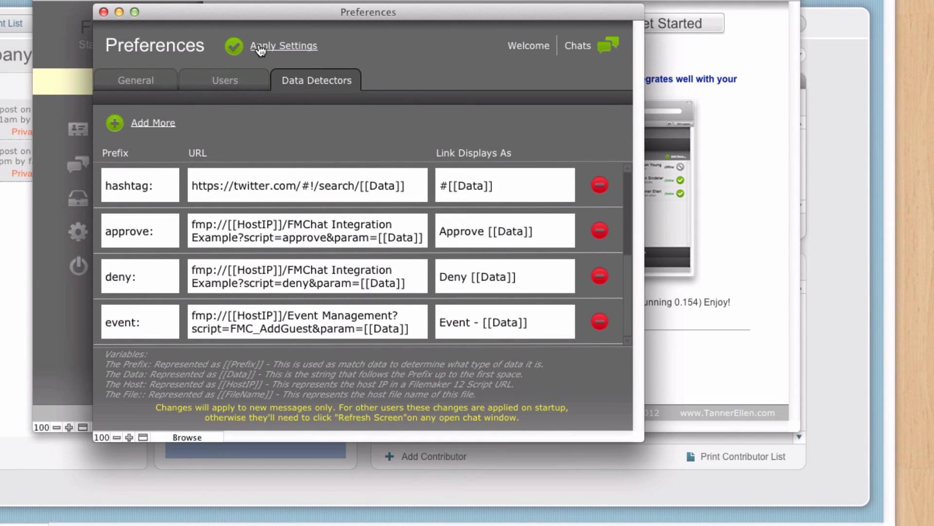
Apply the updated event: data detector settings from the Preferences window.
click(257, 50)
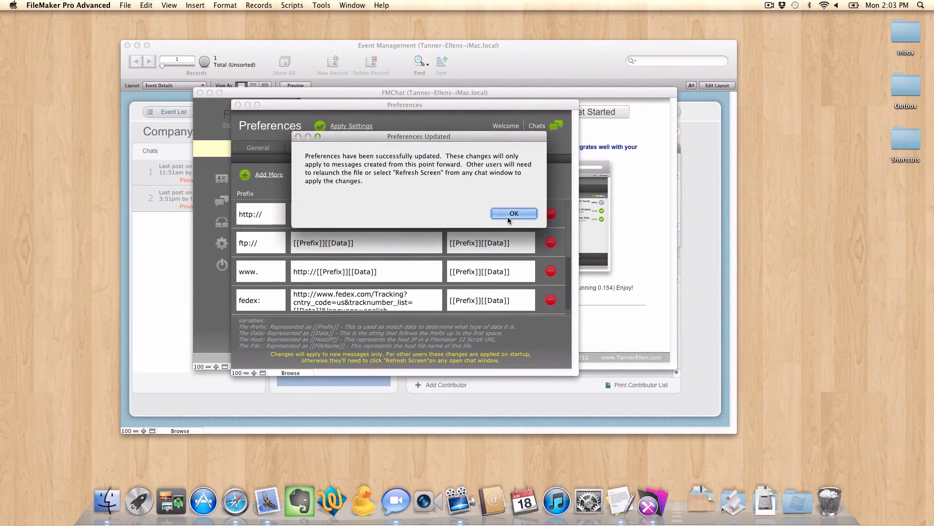
Dismiss the update notice, close Preferences, then sign out of FM Chat and sign back in.
click(509, 214)
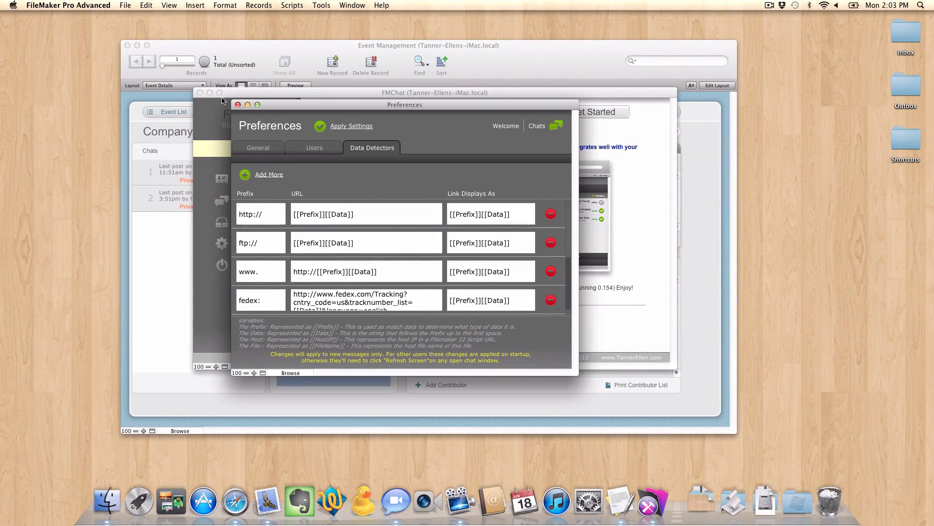
click(237, 105)
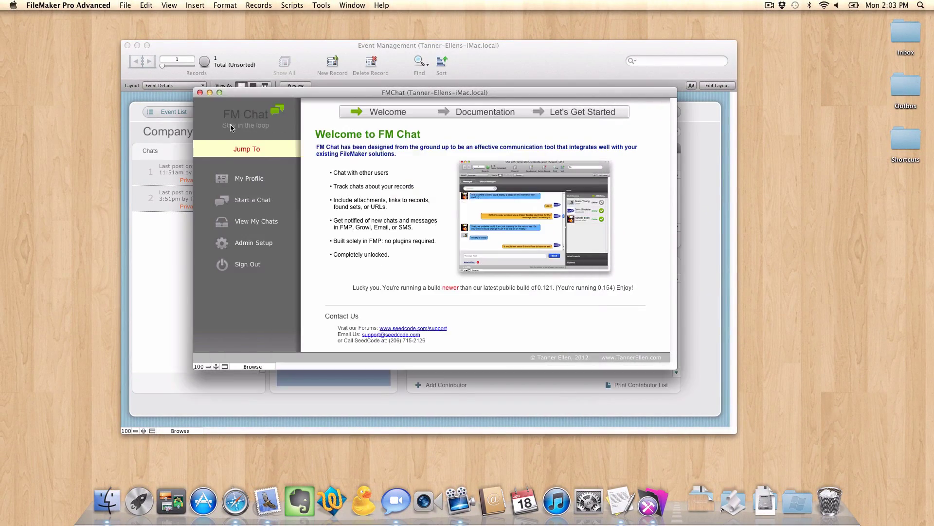
click(236, 266)
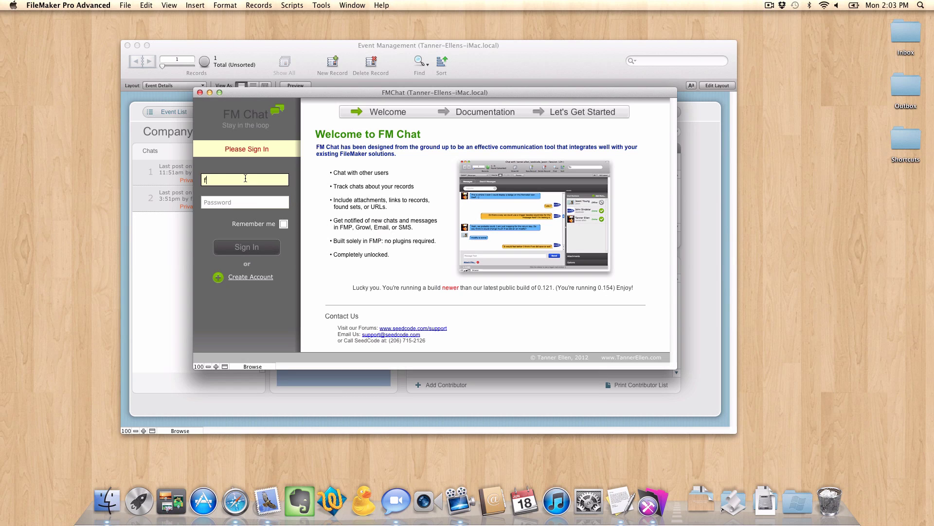
key(Tab)
text(••••••)
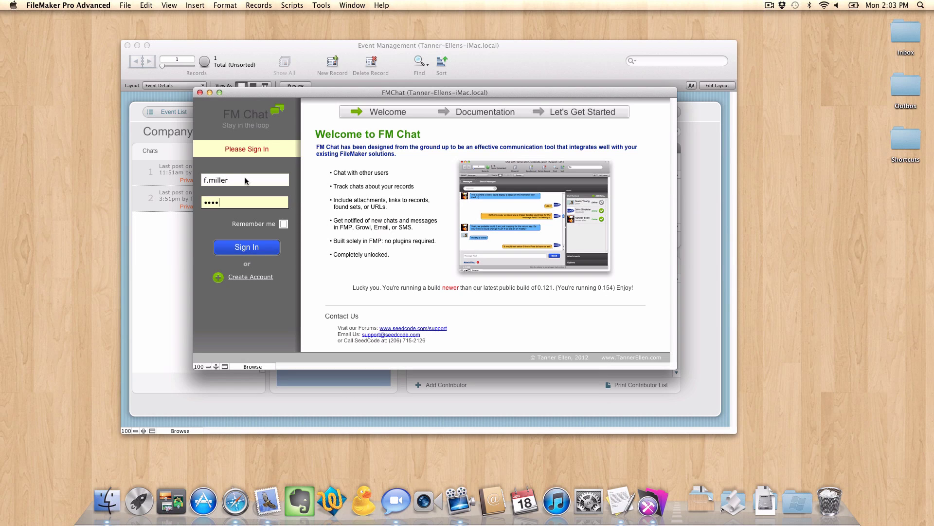
key(Return)
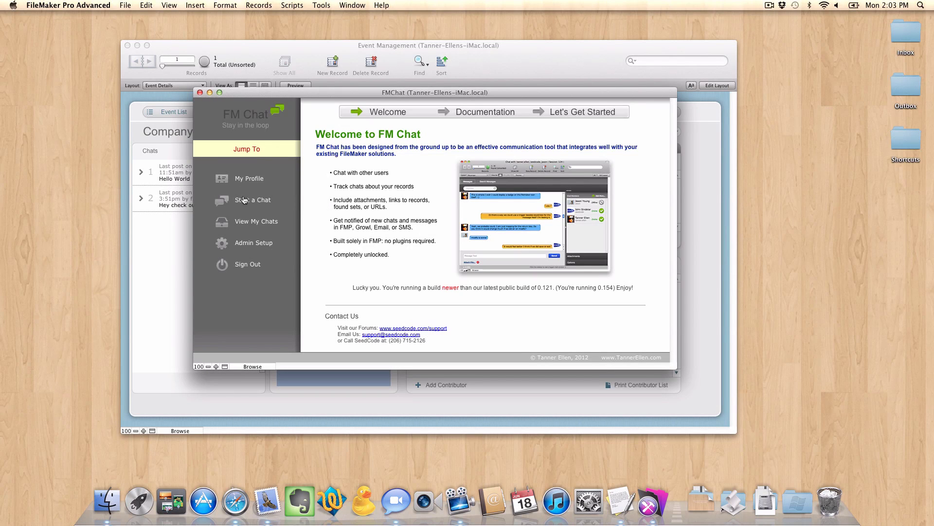
Start a new chat session with the last user in the list.
click(242, 205)
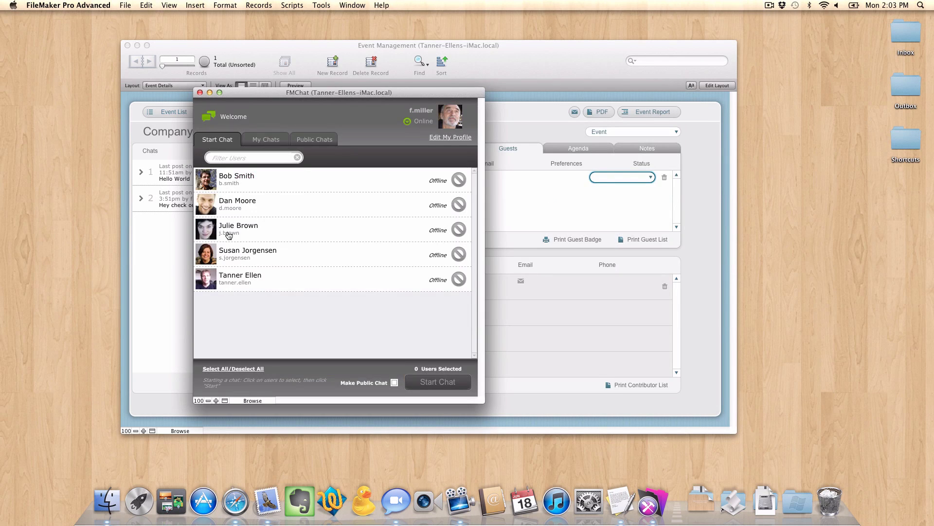
click(239, 278)
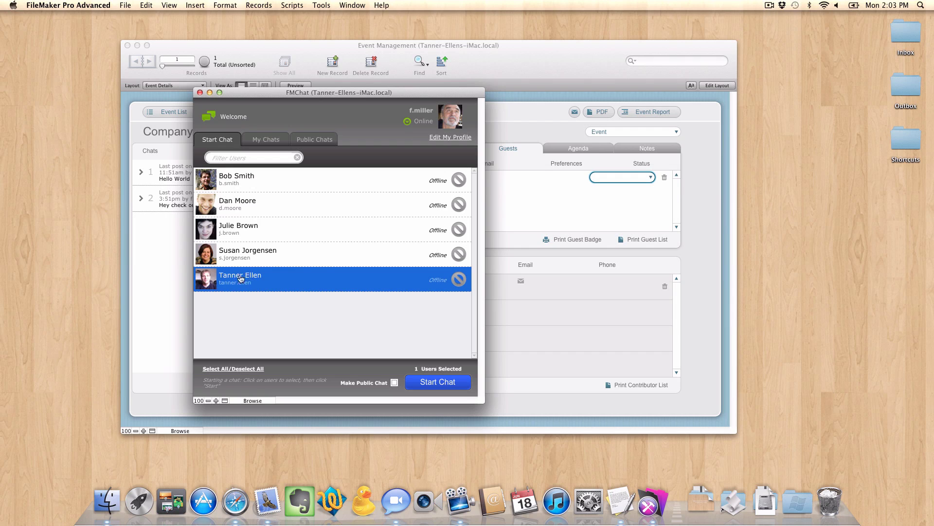
click(451, 384)
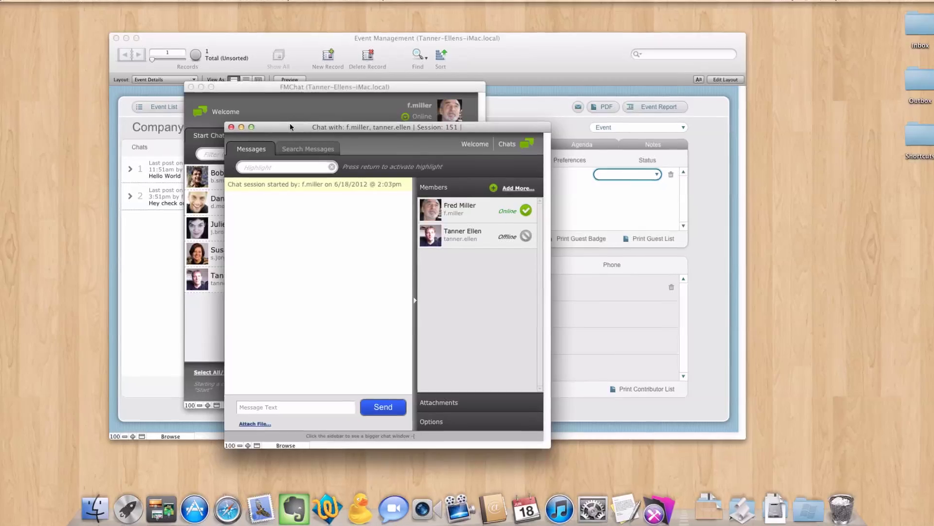
Type the message 'Please sign up for this event:Company Meeting' in the chat box.
drag(290, 124, 349, 100)
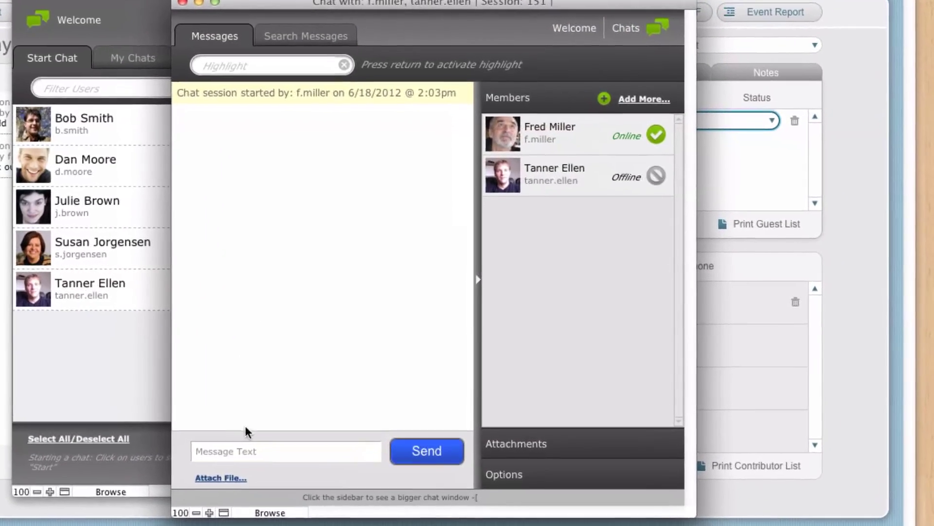
click(273, 439)
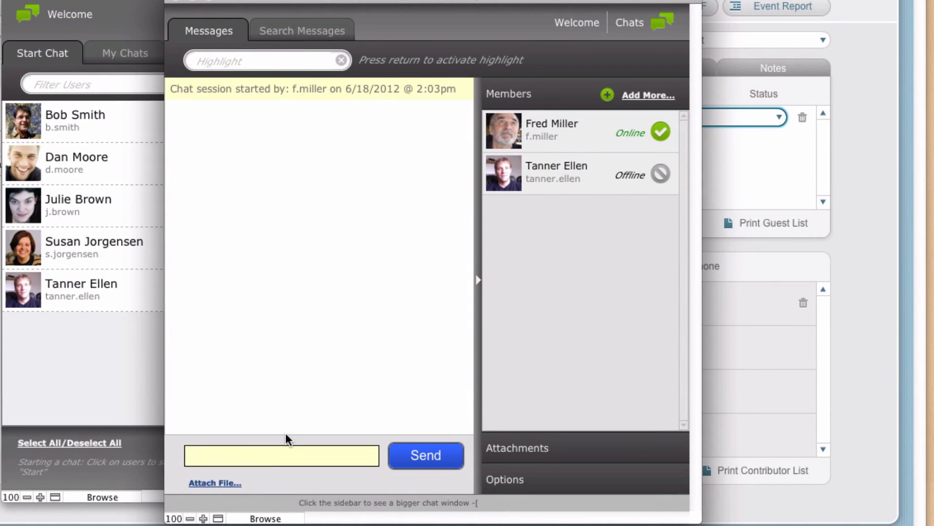
text(Please sign up for this event:)
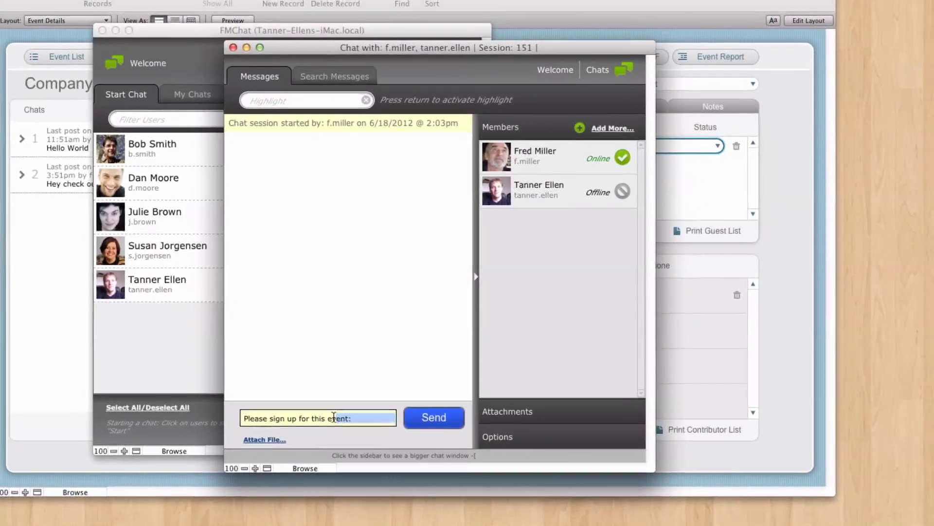
drag(329, 450, 298, 450)
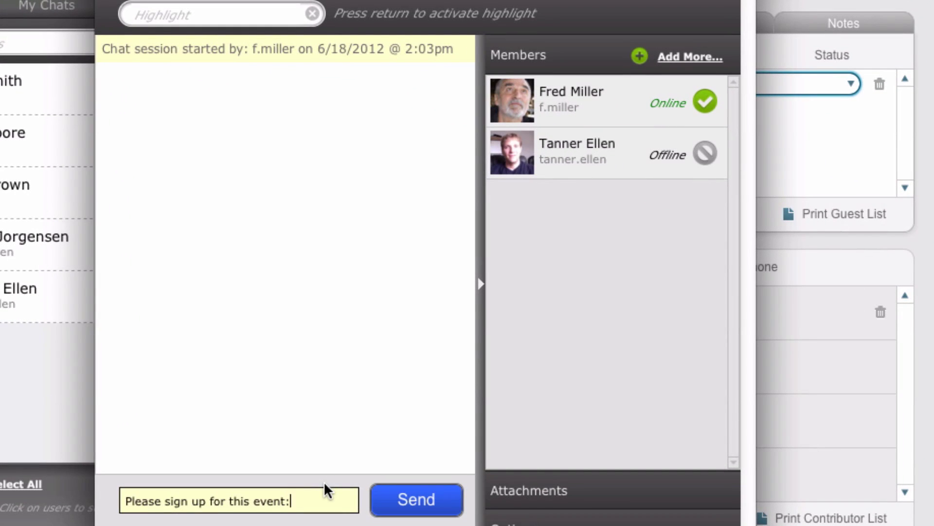
text(Co)
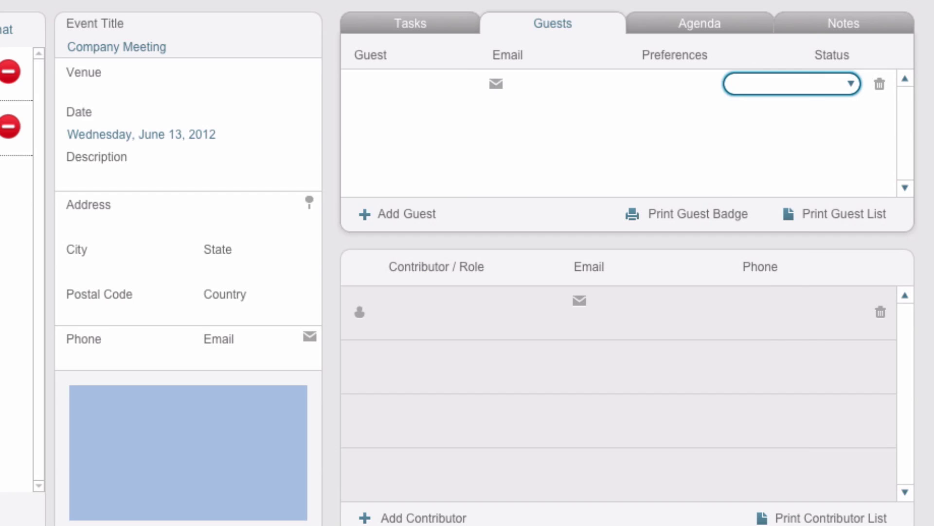
text(mpany)
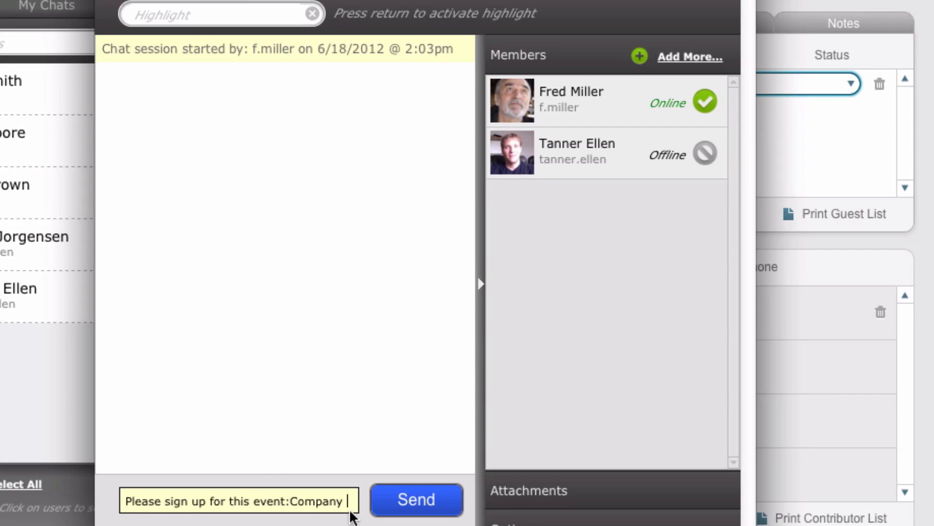
text( Meeting)
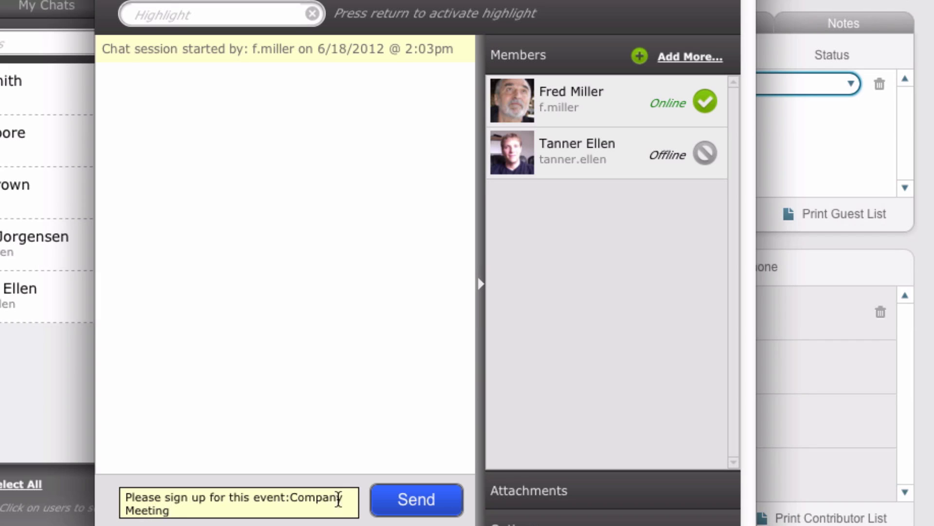
Replace the space between Company and Meeting with a '+'.
drag(254, 497, 346, 501)
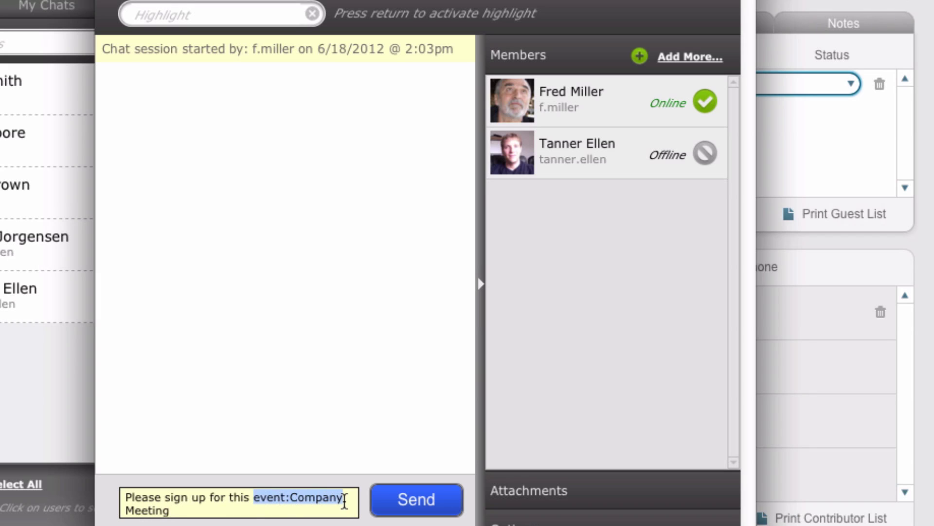
click(406, 506)
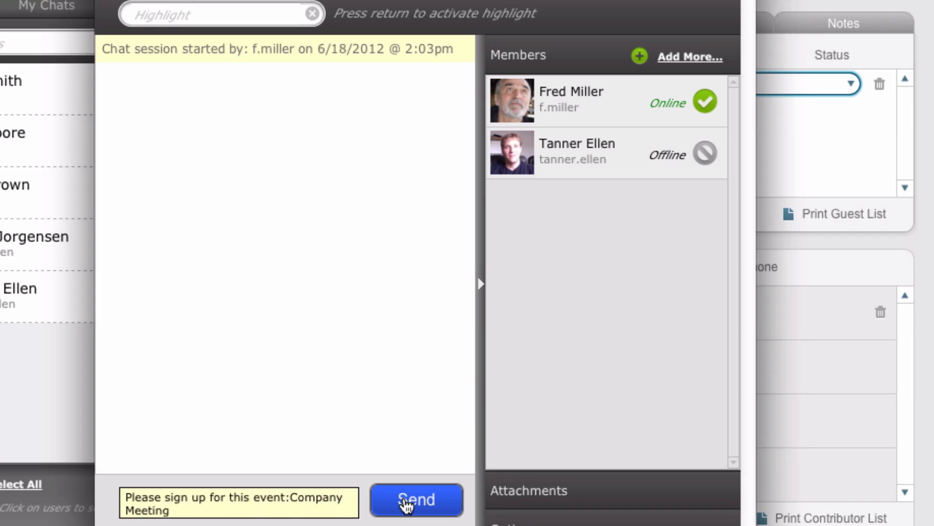
key(Right)
key(BackSpace)
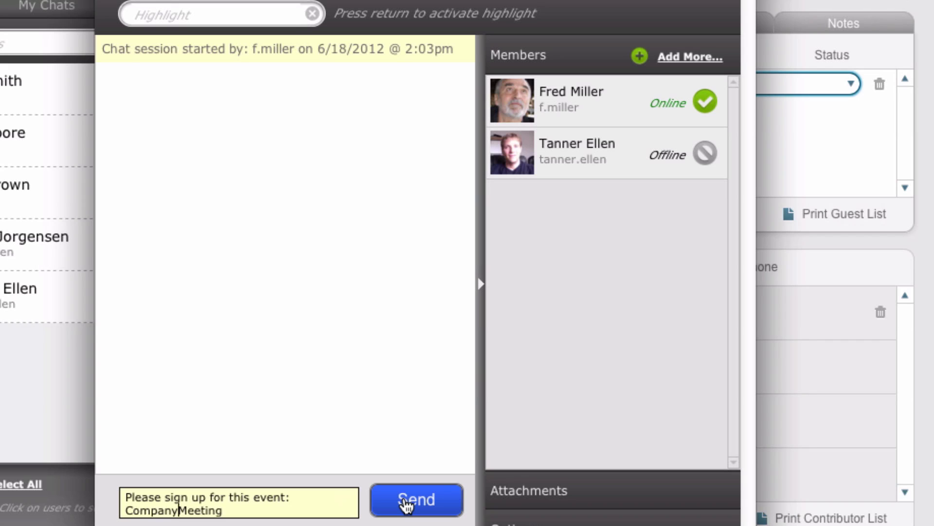
text(+)
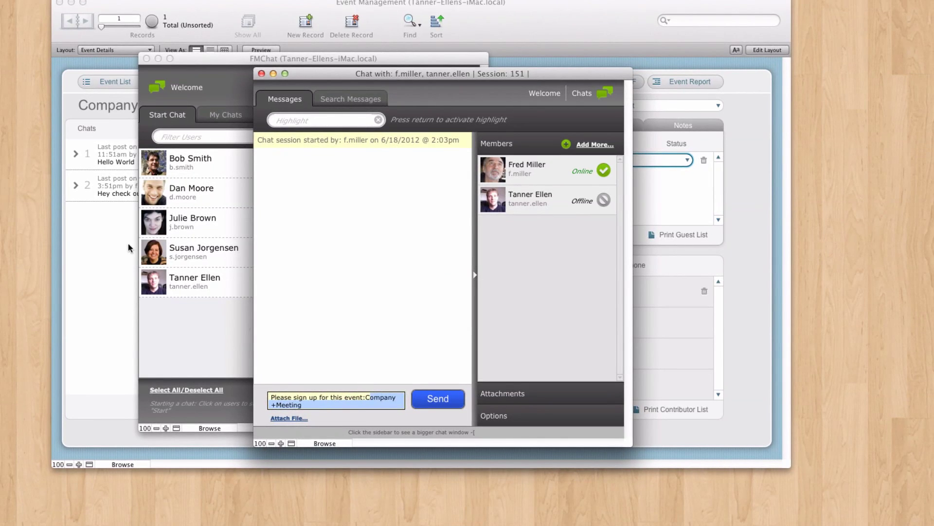
click(81, 235)
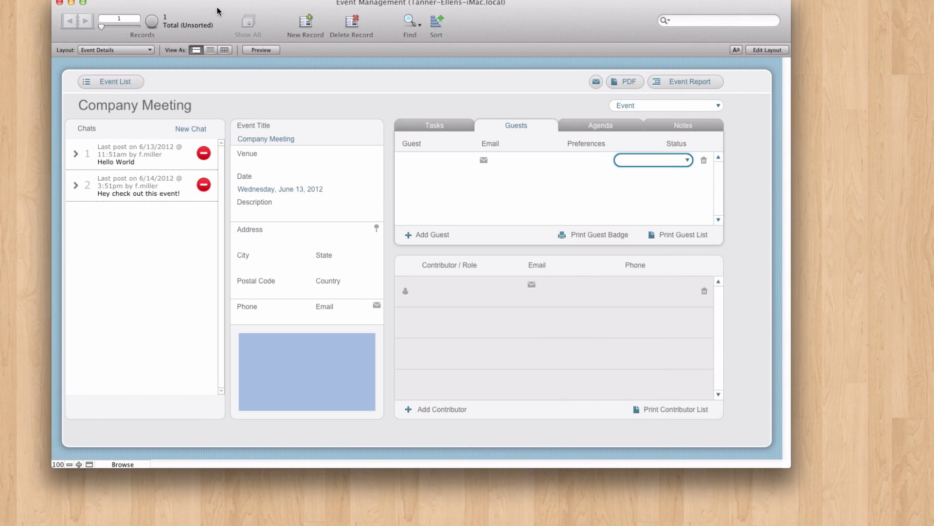
key(super+shift+s)
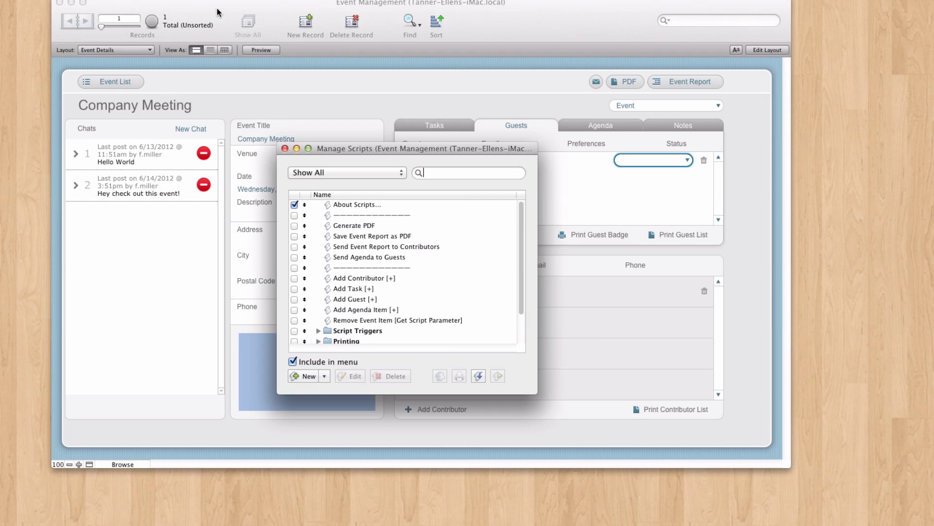
scroll(438, 331, down, 3)
double_click(360, 339)
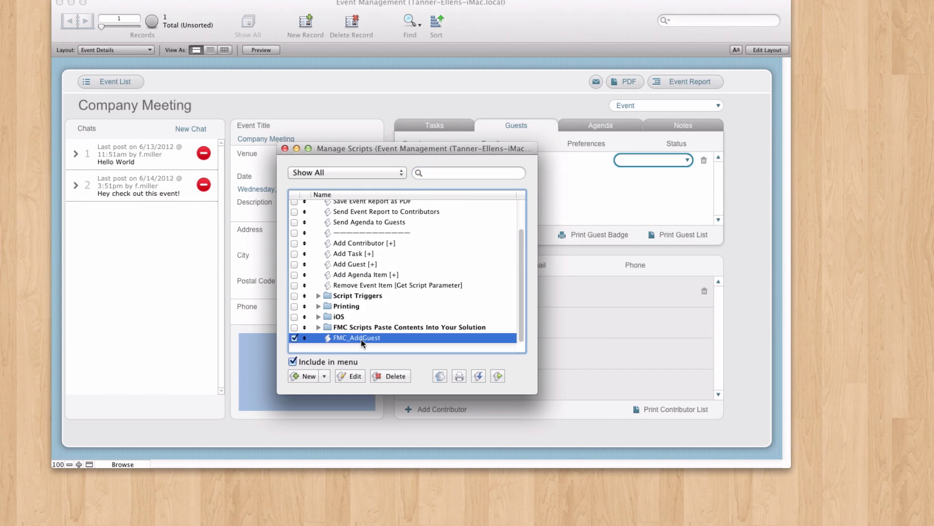
click(359, 41)
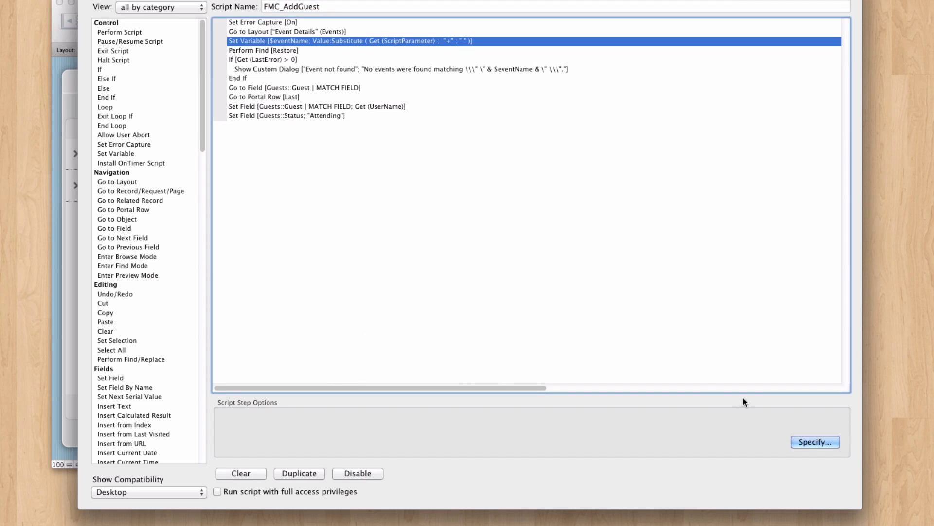
key(Return)
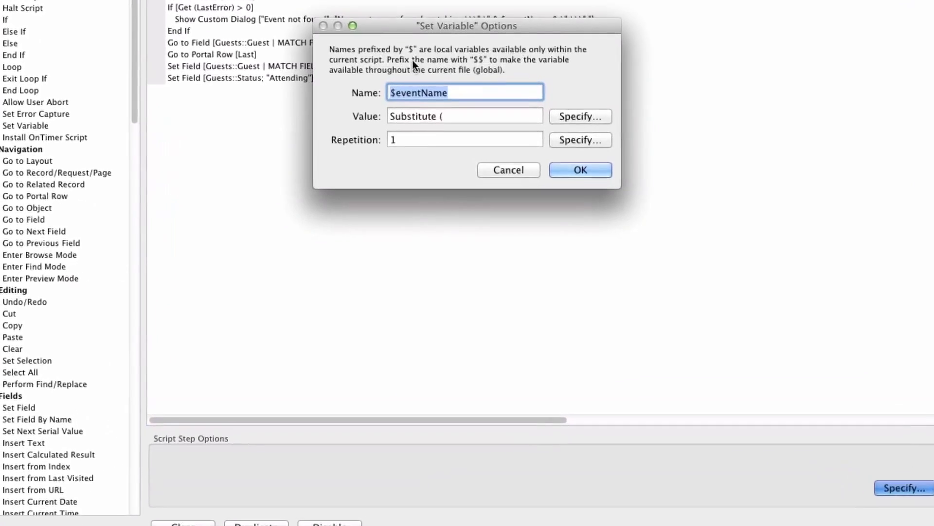
click(554, 108)
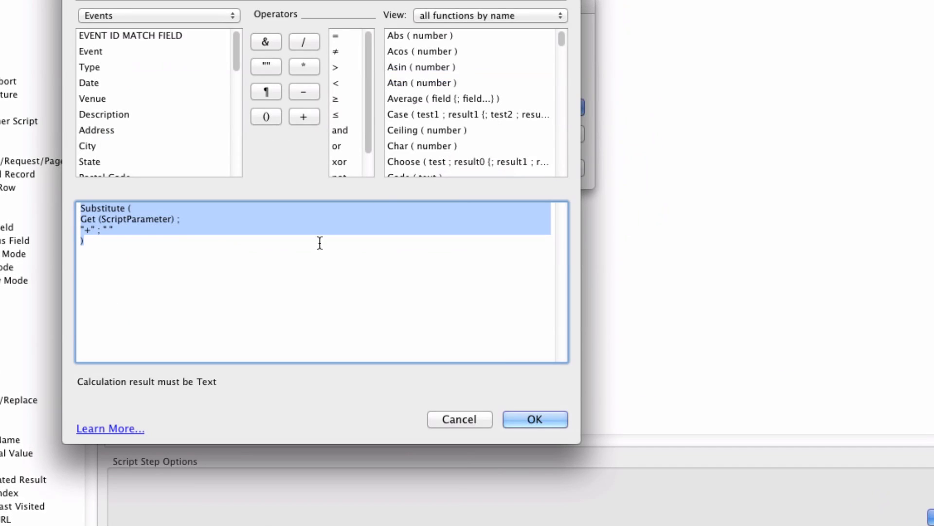
click(102, 233)
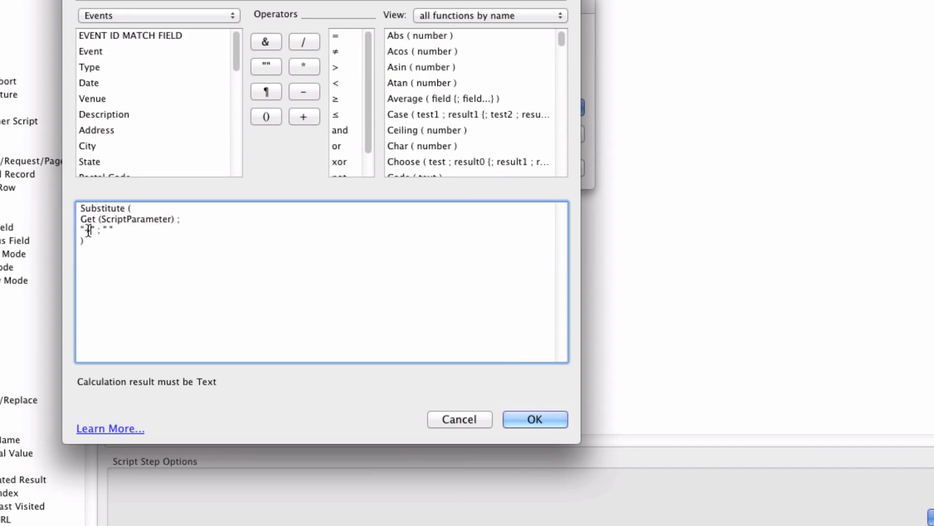
click(453, 419)
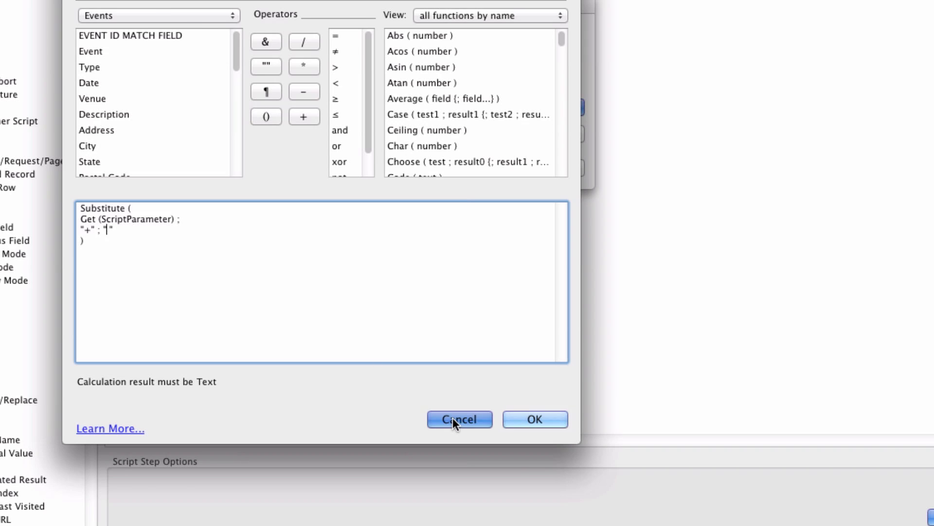
click(472, 167)
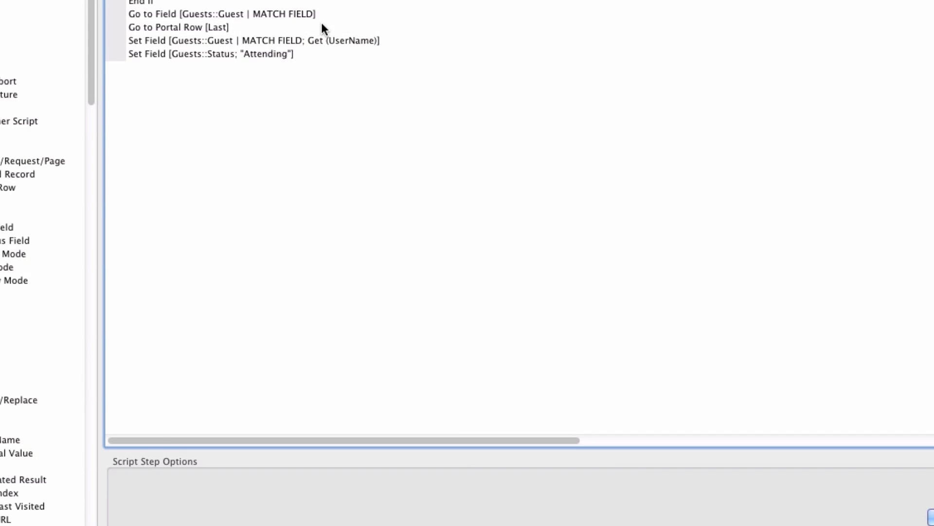
key(super+w)
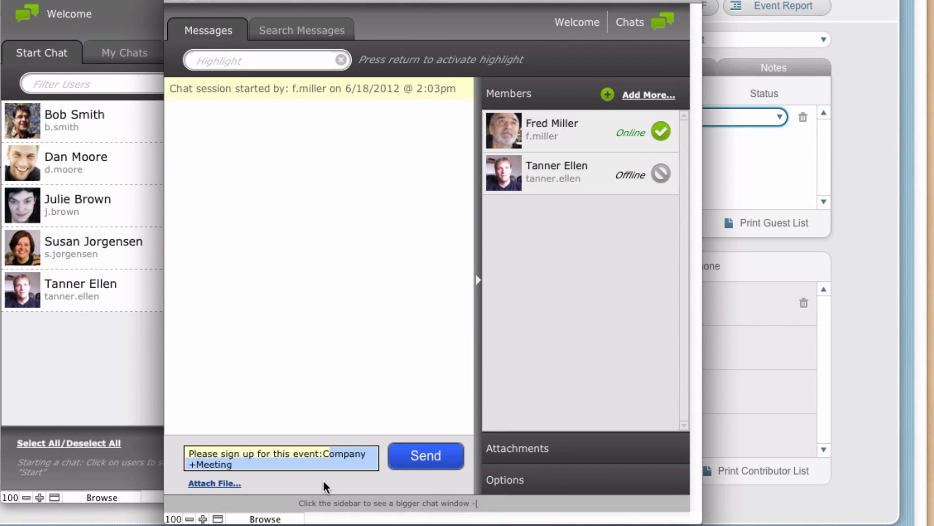
Select the whole sign-up message text and send it into the chat.
drag(377, 465, 186, 463)
triple_click(322, 466)
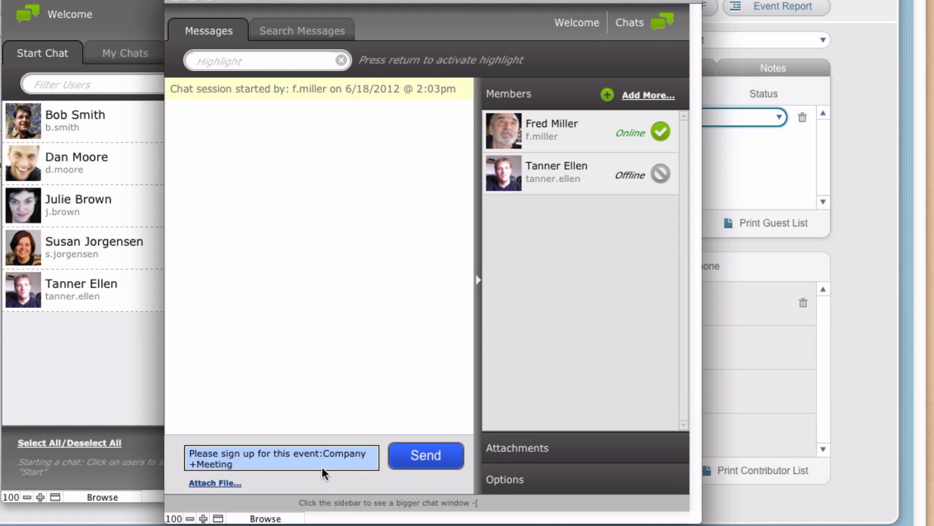
click(426, 457)
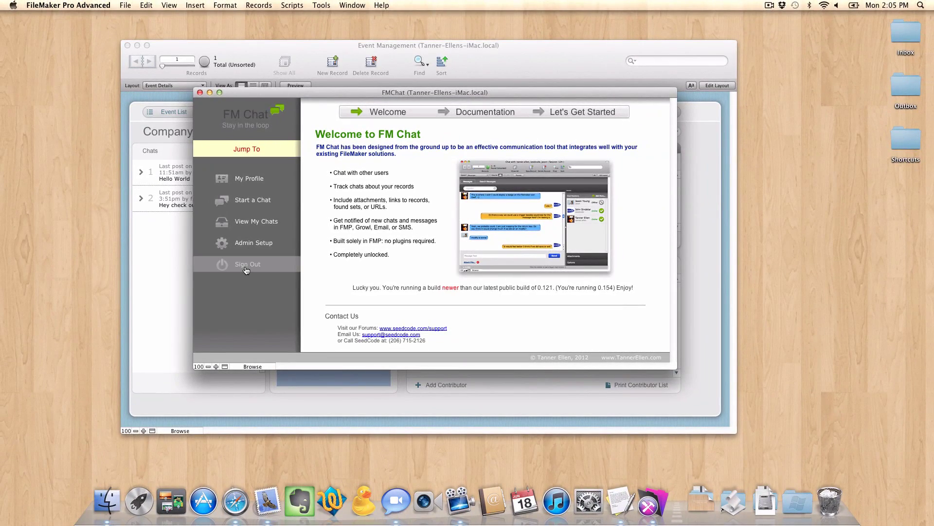
Sign out and sign back in to FM Chat with the invited guest's username and password.
click(245, 265)
click(235, 178)
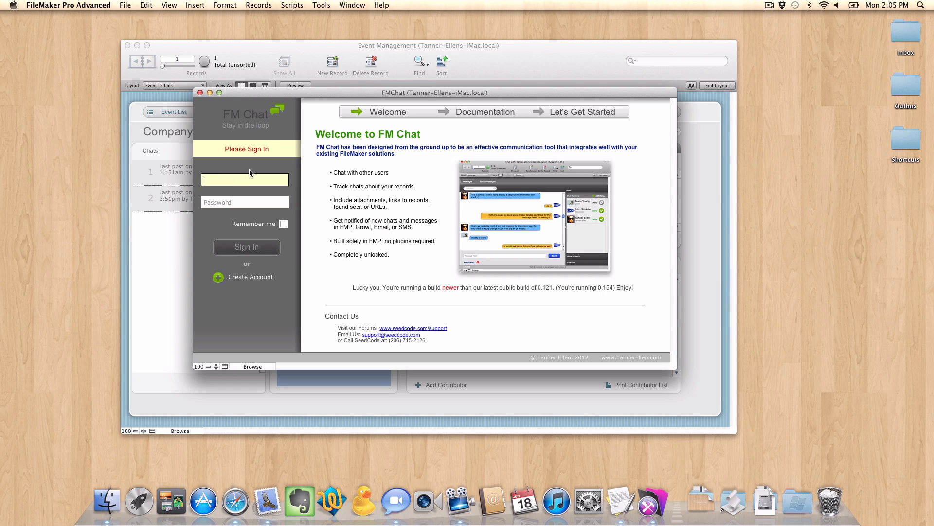
key(Tab)
text(******)
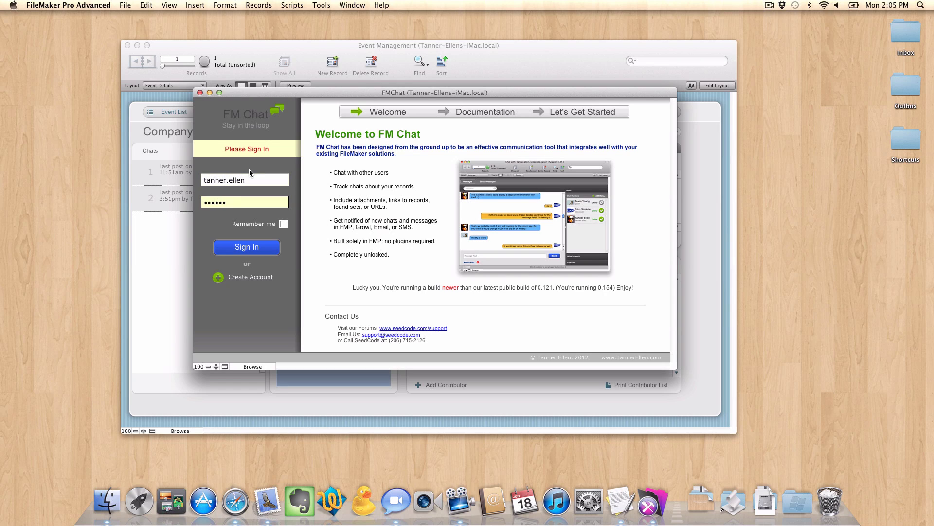
key(Return)
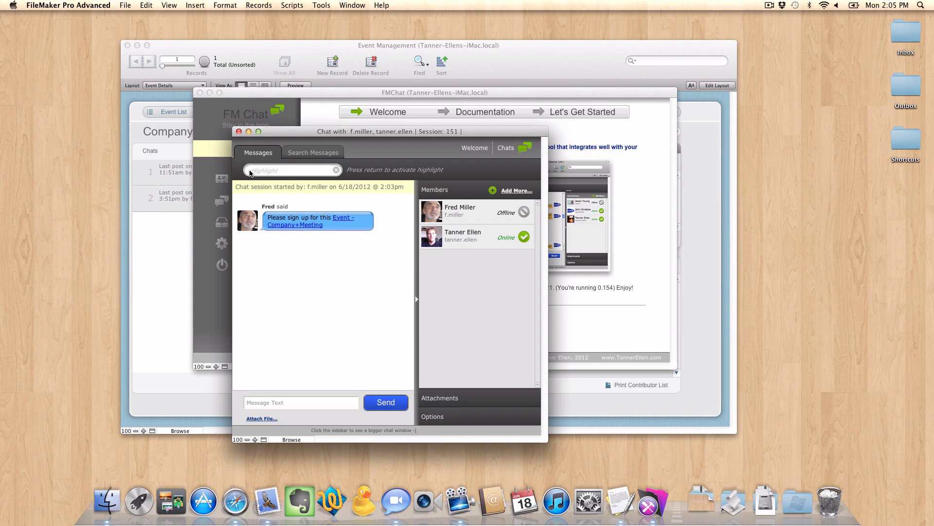
Follow the 'Event - Company+Meeting' link in the received chat message.
drag(278, 132, 284, 89)
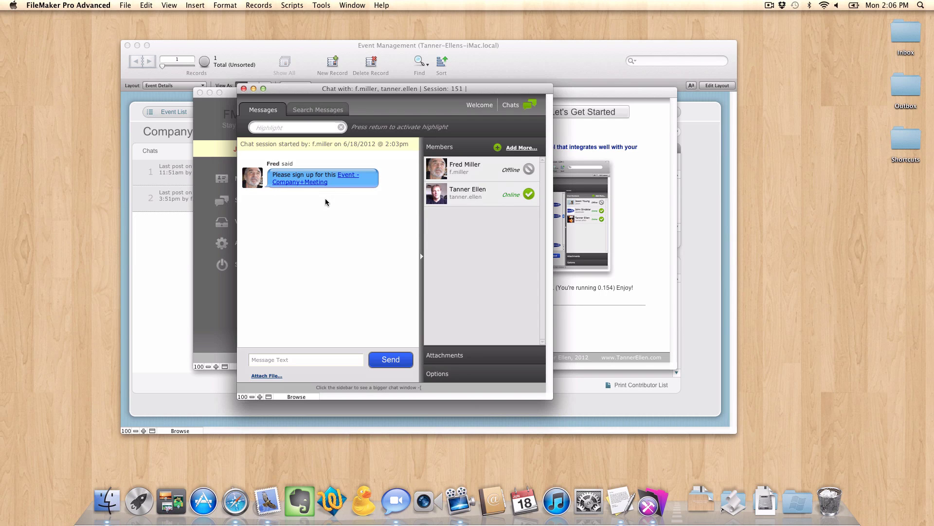
click(309, 182)
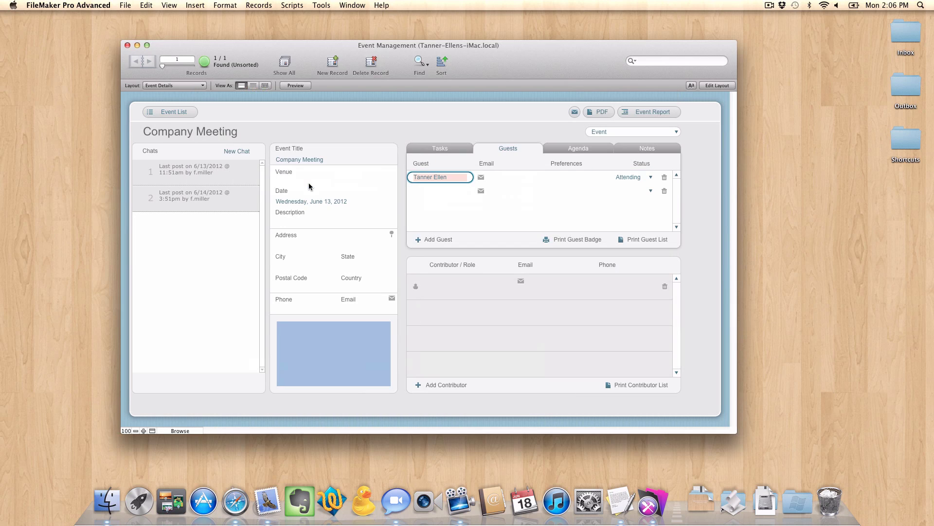